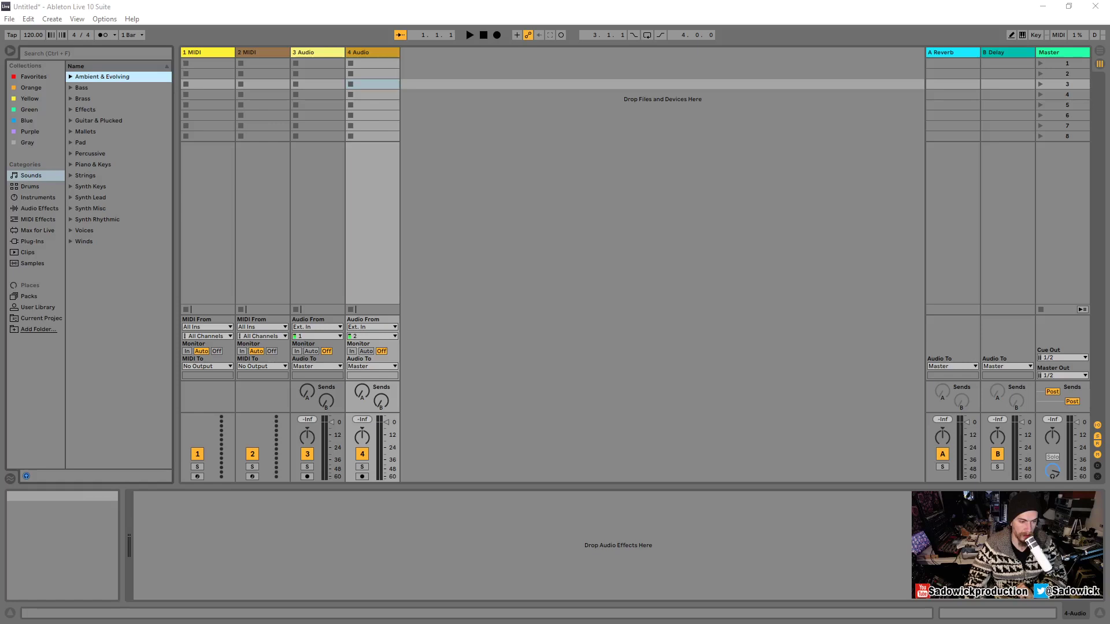
Step: Toggle the Info View panel from the view options list
left_click_drag(3, 488, 123, 610)
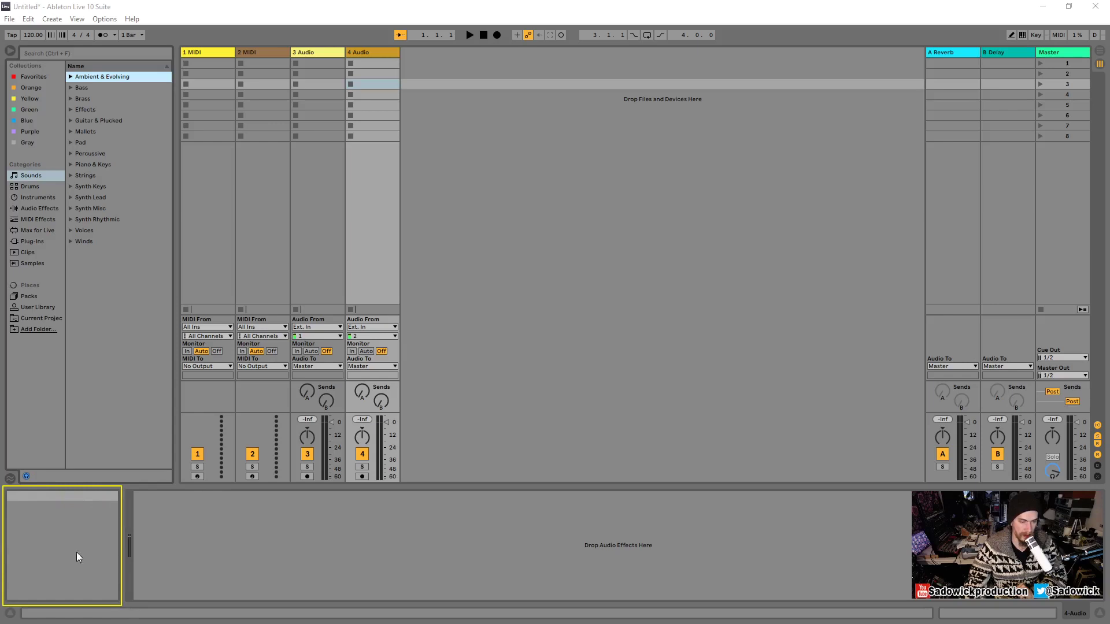
mouse_move(62, 547)
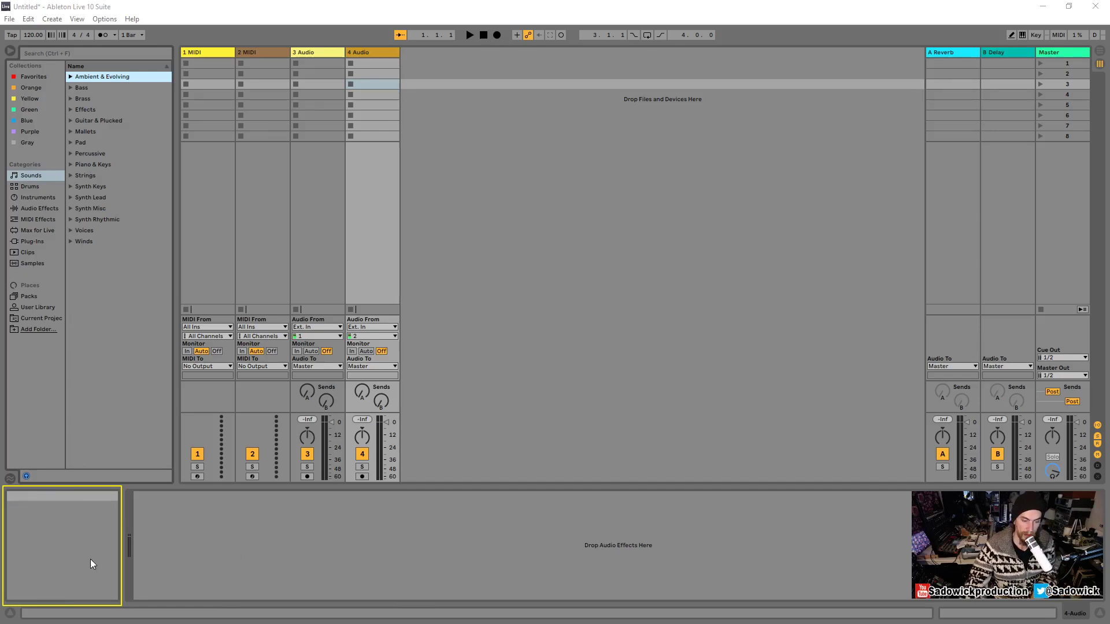
left_click(74, 20)
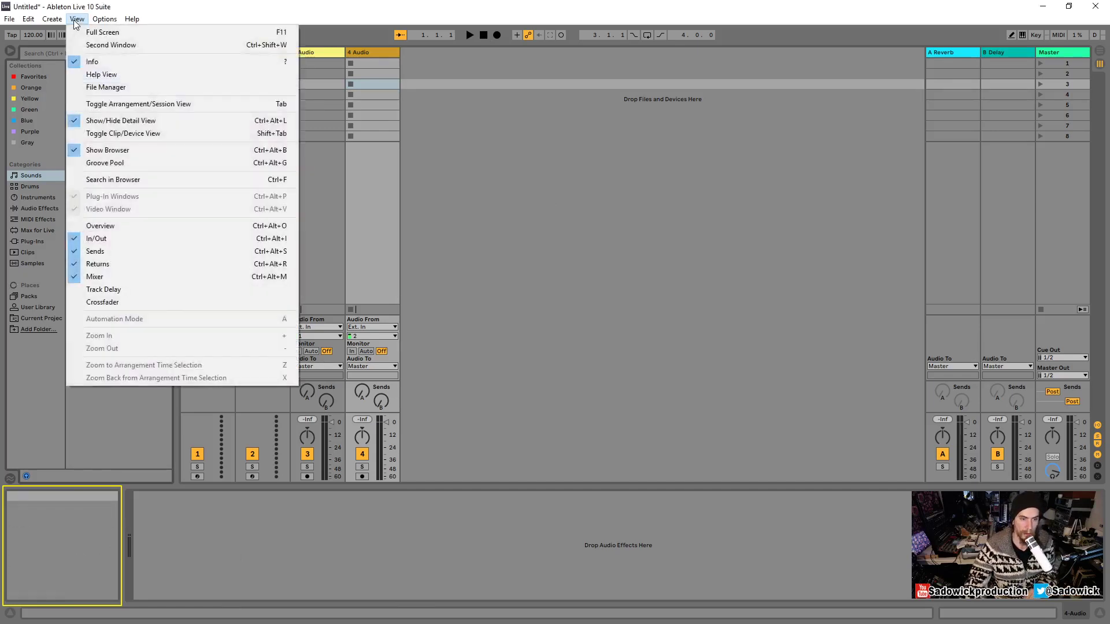
left_click(96, 60)
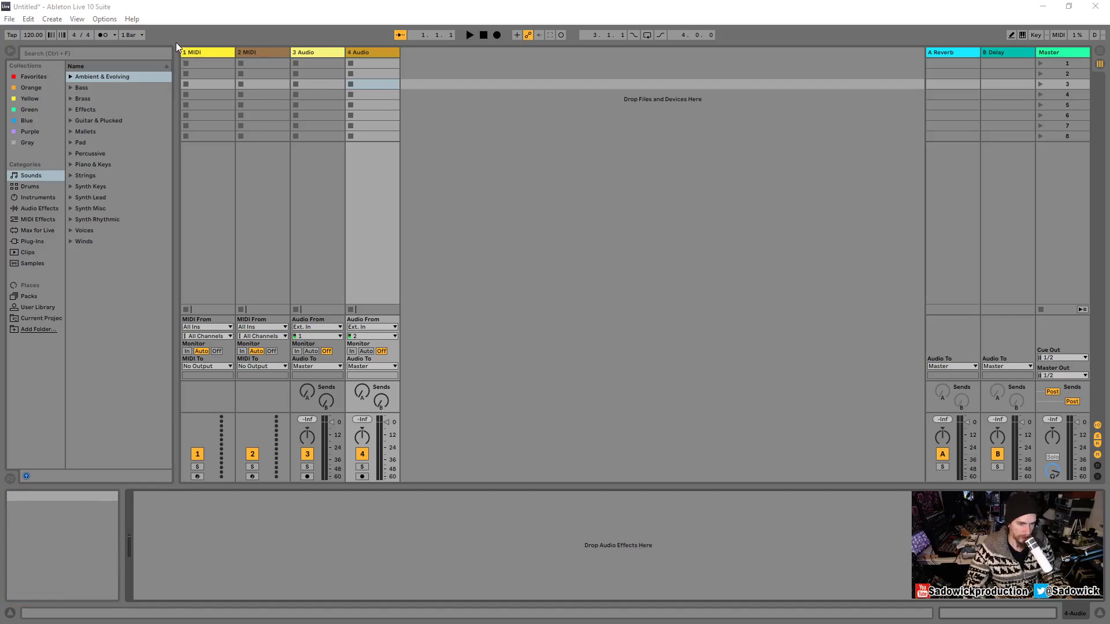
Step: Switch between Arrangement and Session View several times, ending in Session View
left_click_drag(175, 43, 1107, 492)
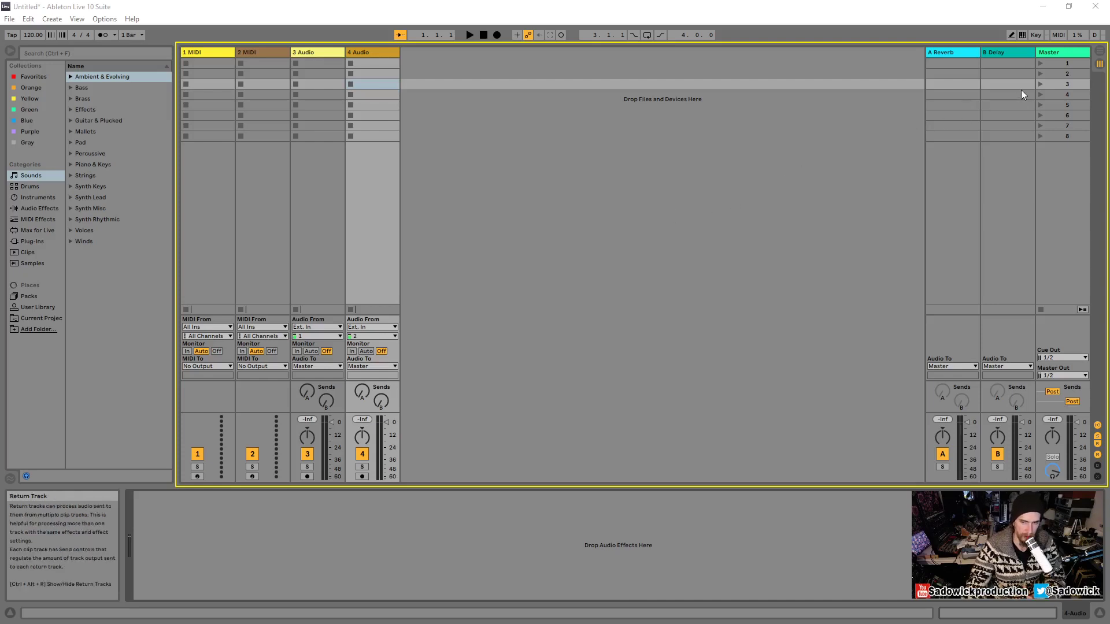
left_click(1099, 53)
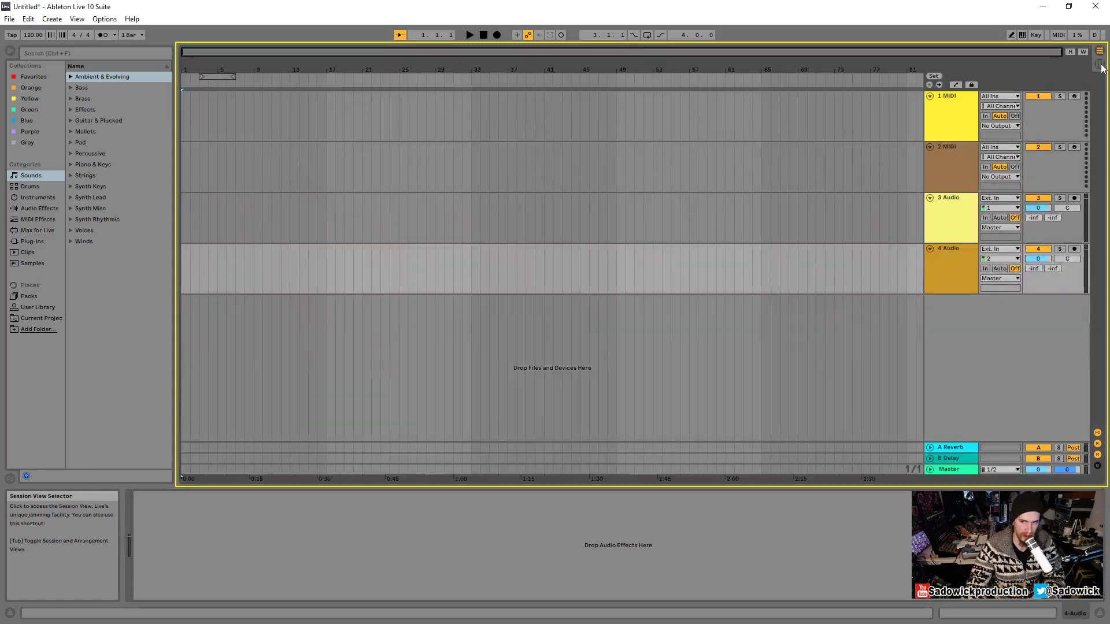
left_click(1099, 65)
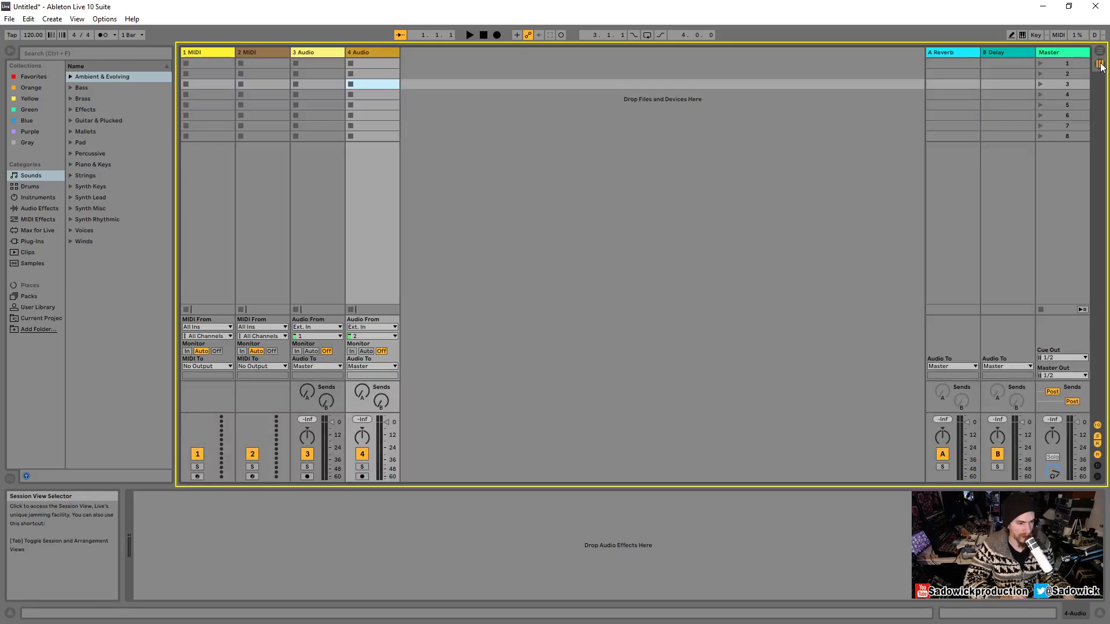
key("Tab")
key("Tab")
key("Tab")
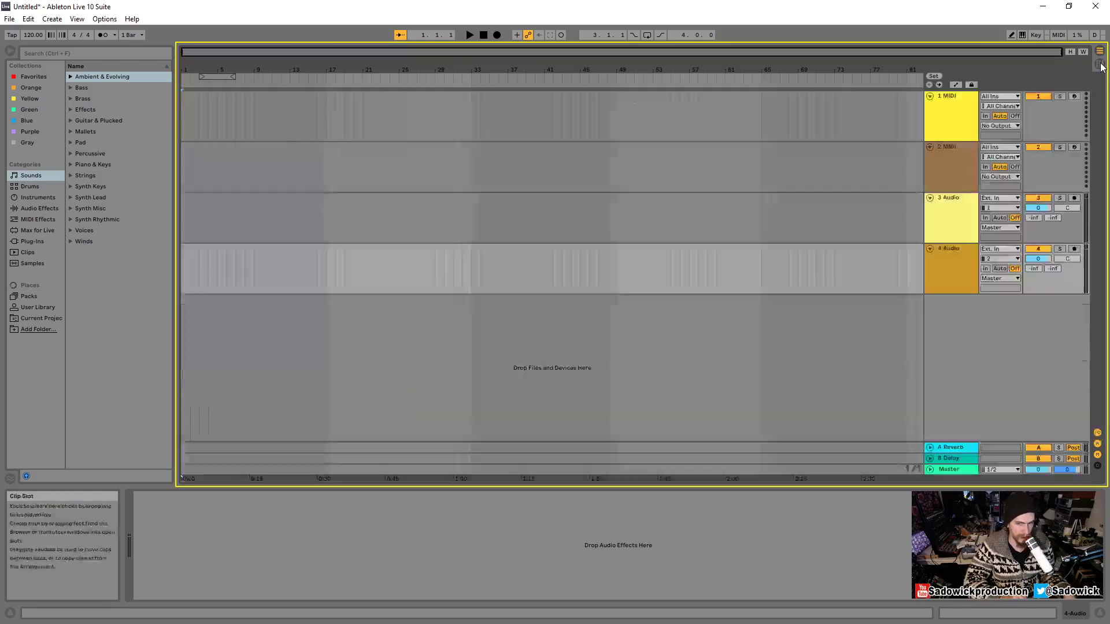
left_click(1100, 67)
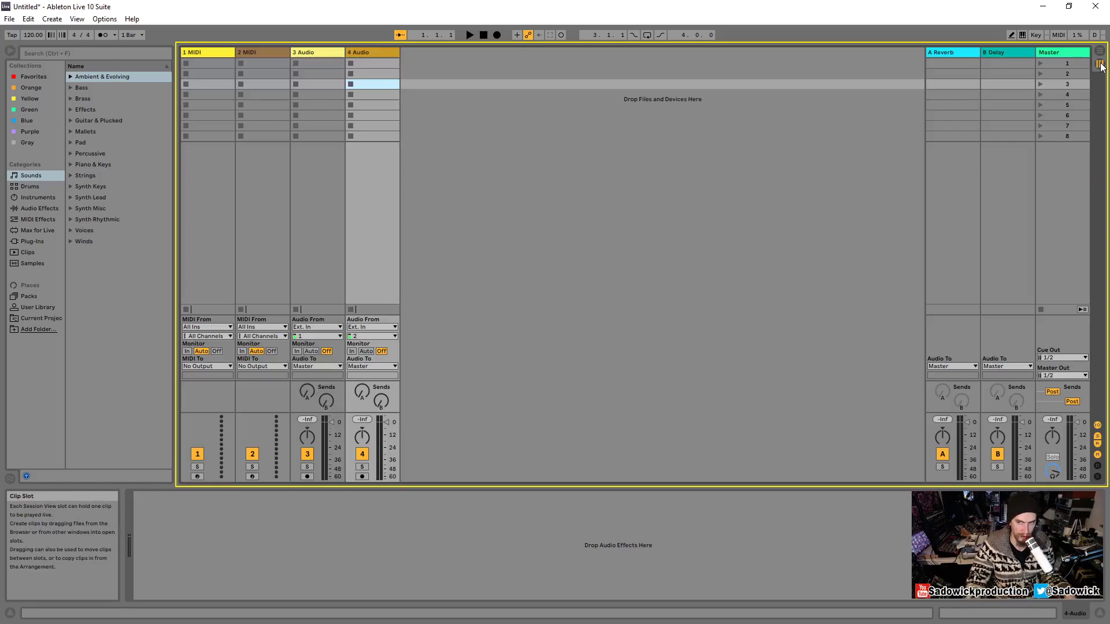
key("Tab")
key("Tab")
key("Tab")
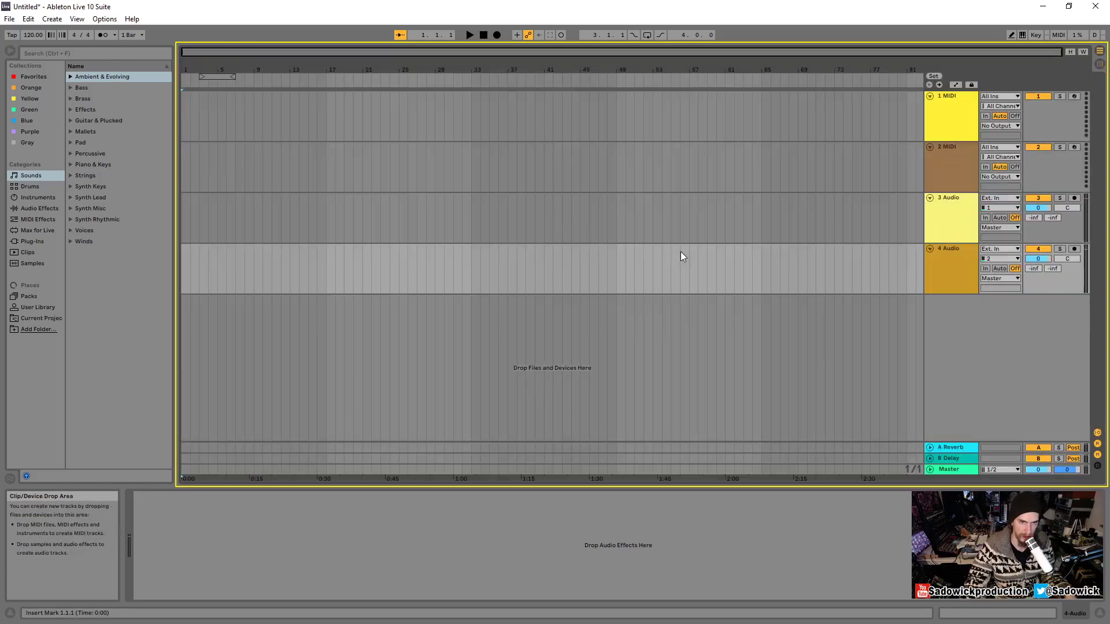
key("Tab")
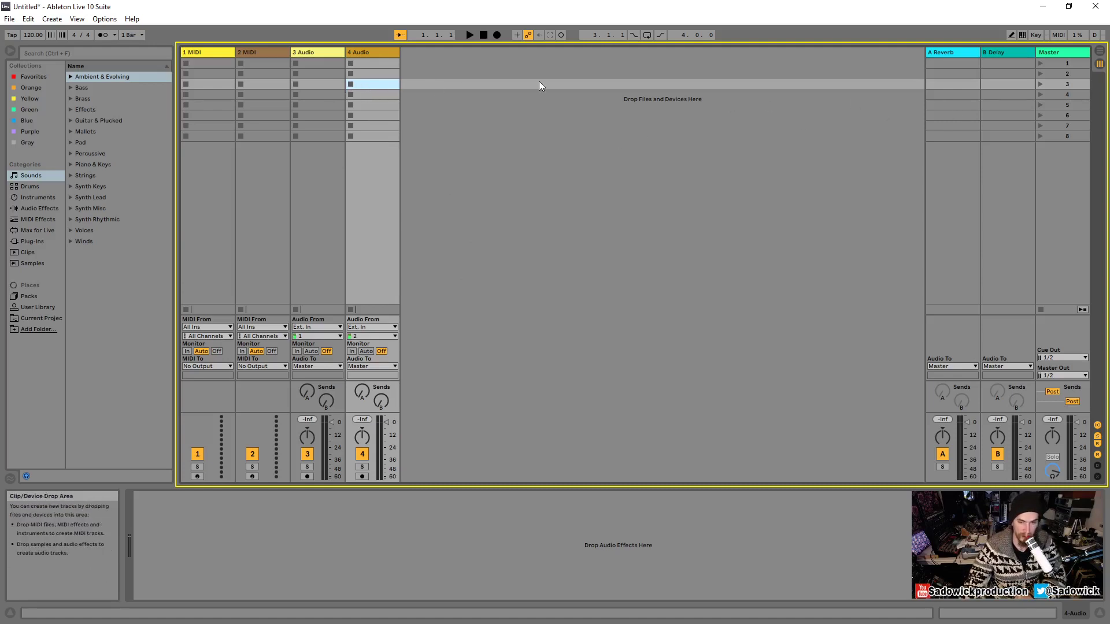
Step: Play and stop the arrangement in Arrangement View, then return to Session View
key("Tab")
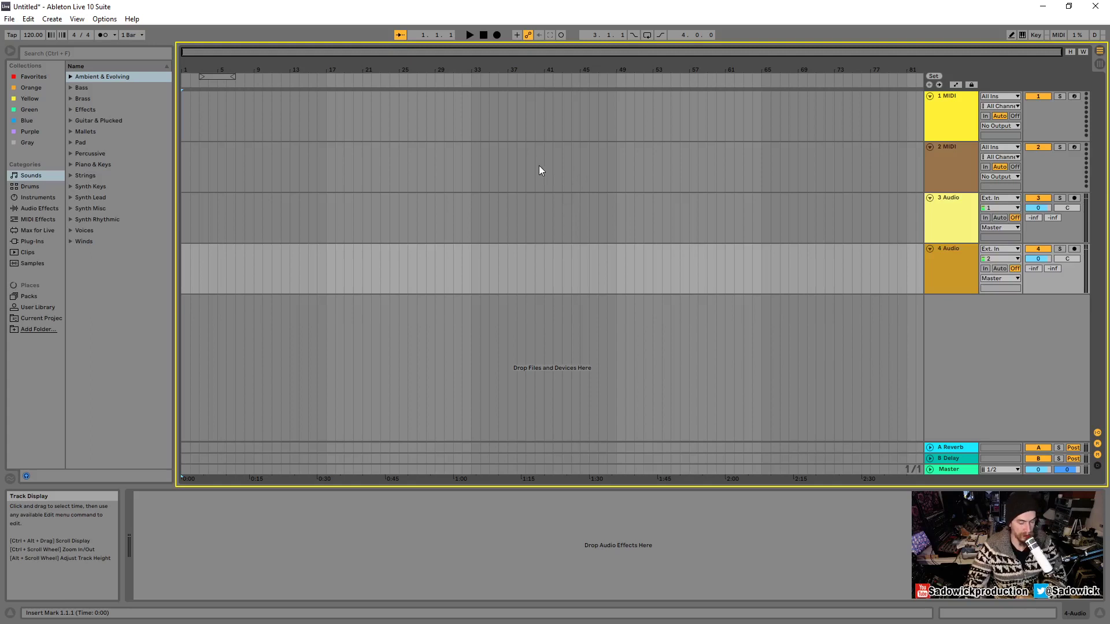
left_click(470, 36)
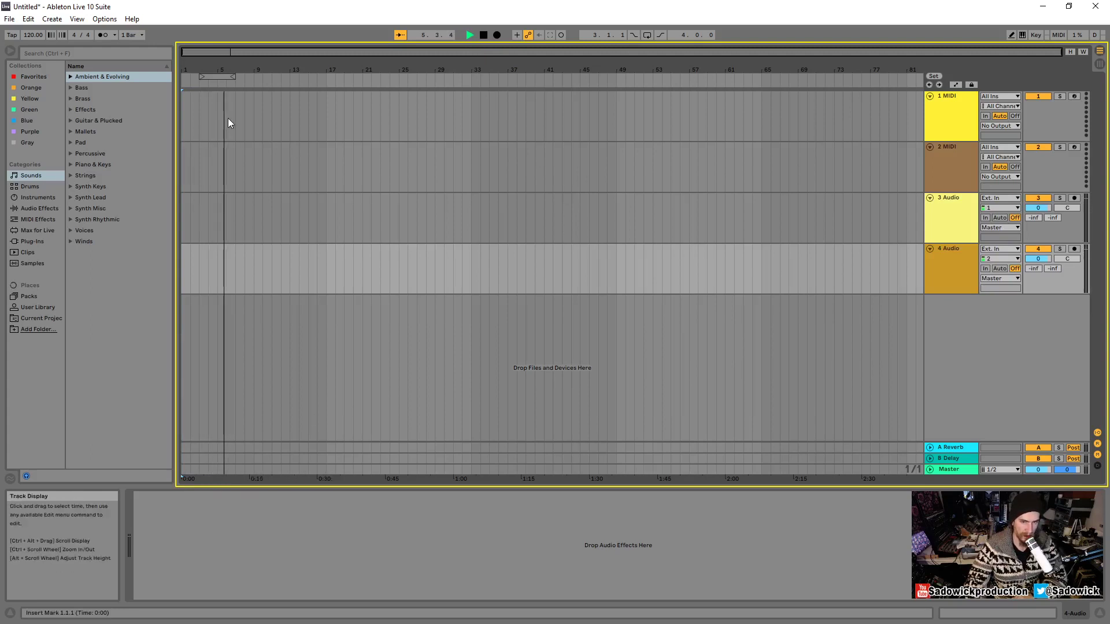
left_click(484, 34)
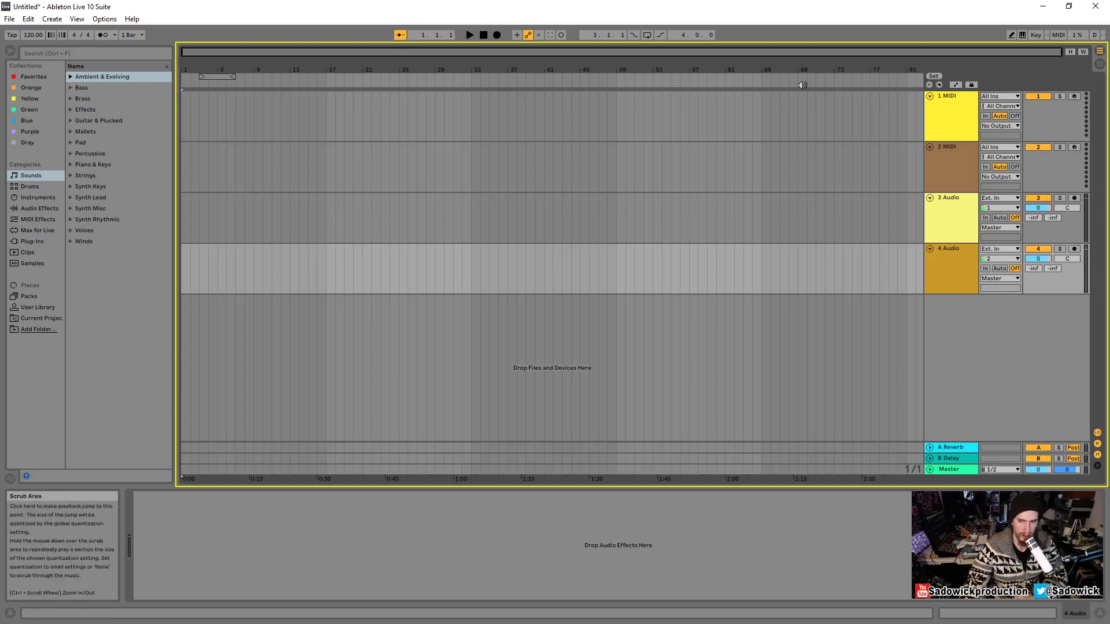
left_click(1100, 63)
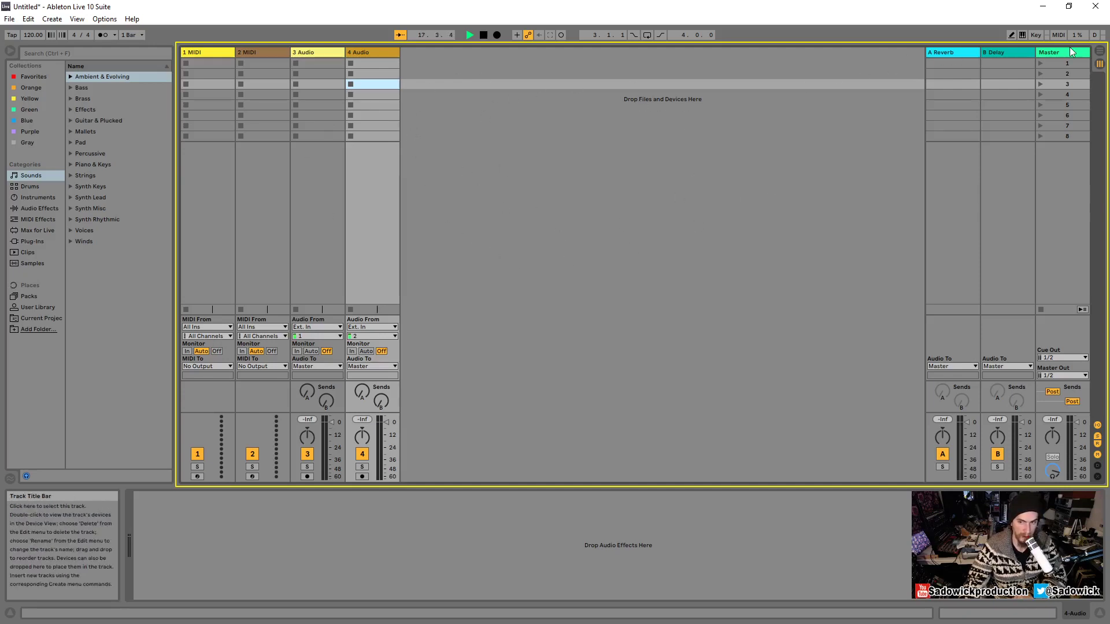
Step: Alternate between Session and Arrangement views, finish in Arrangement, and stop playback with Space
left_click(1099, 51)
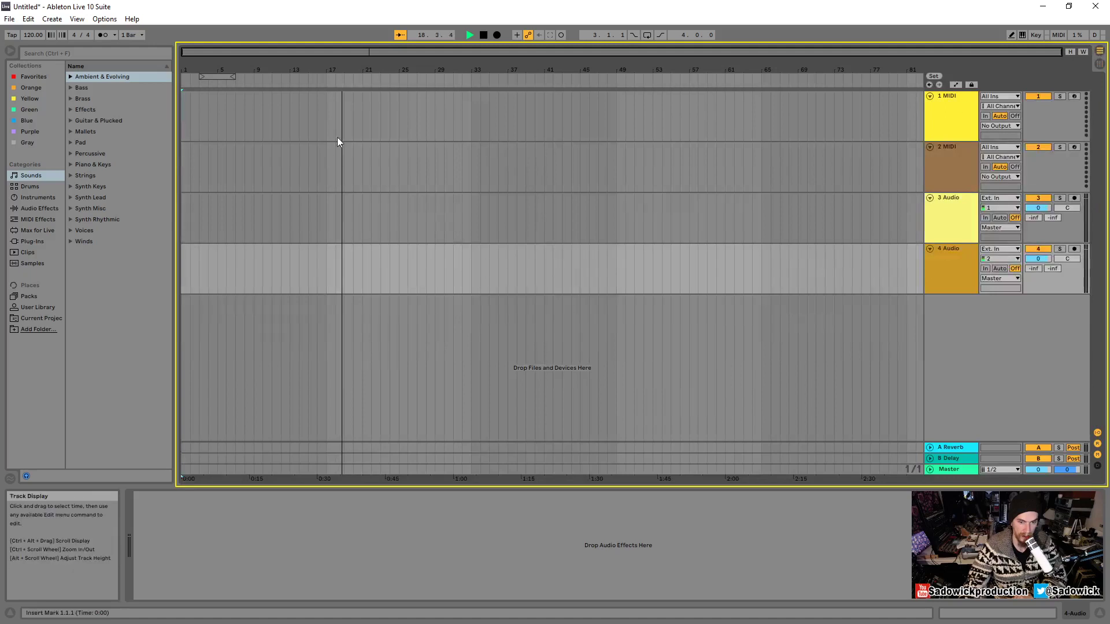
key("Tab")
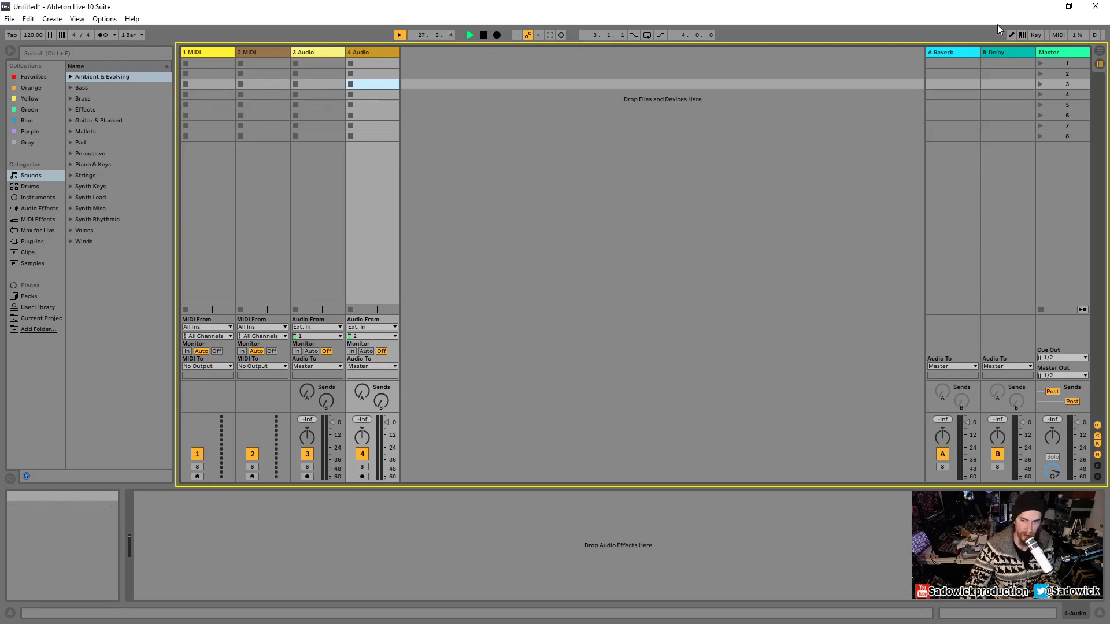
left_click(1100, 53)
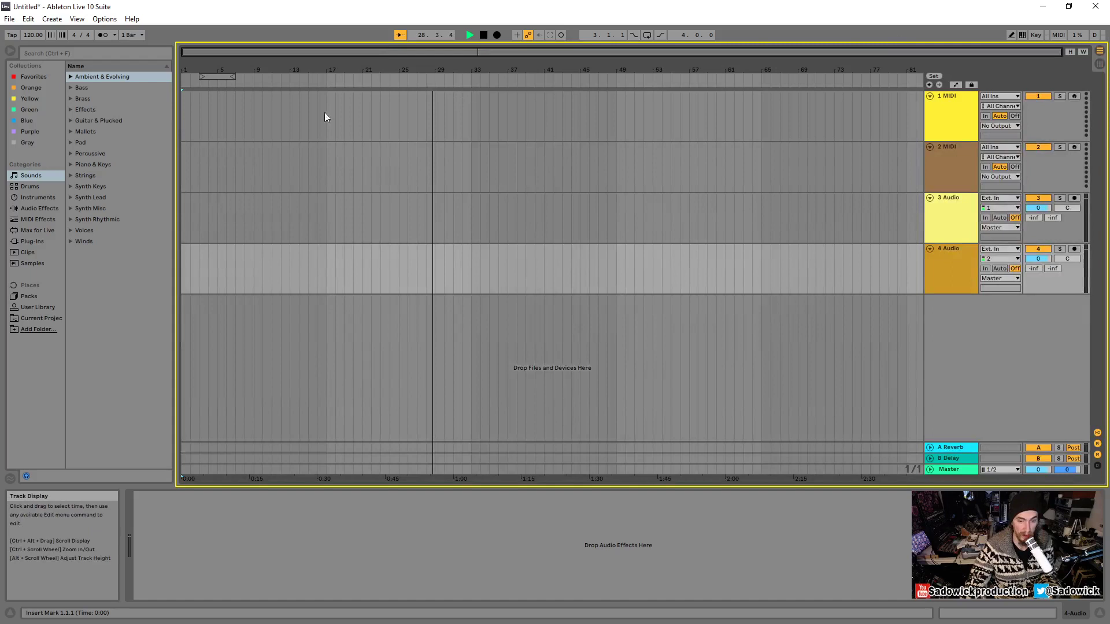
key("Tab")
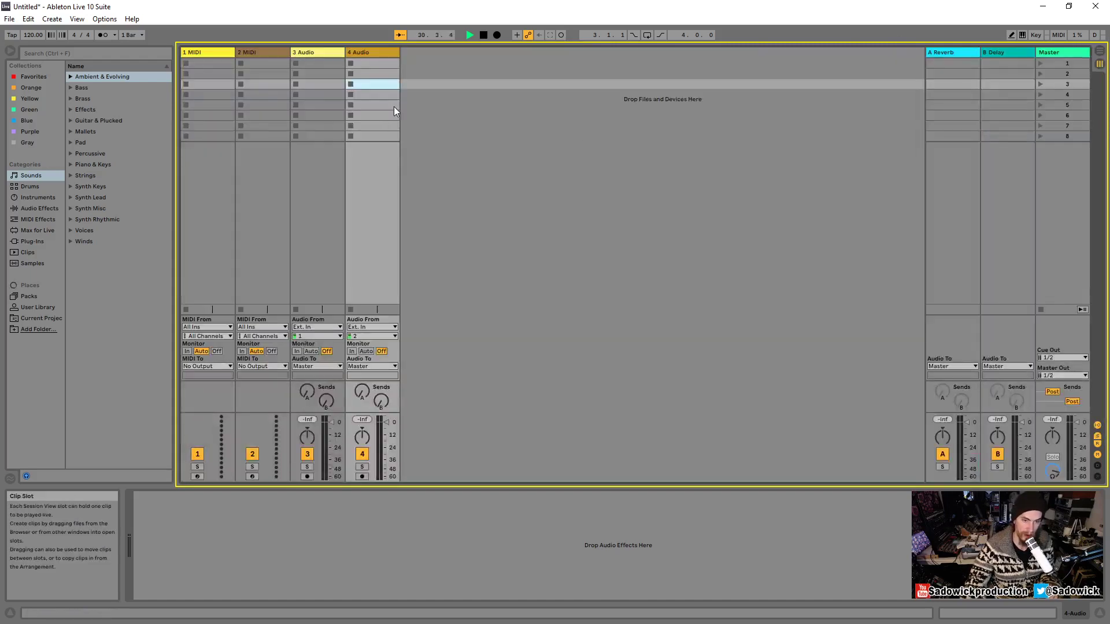
key("Tab")
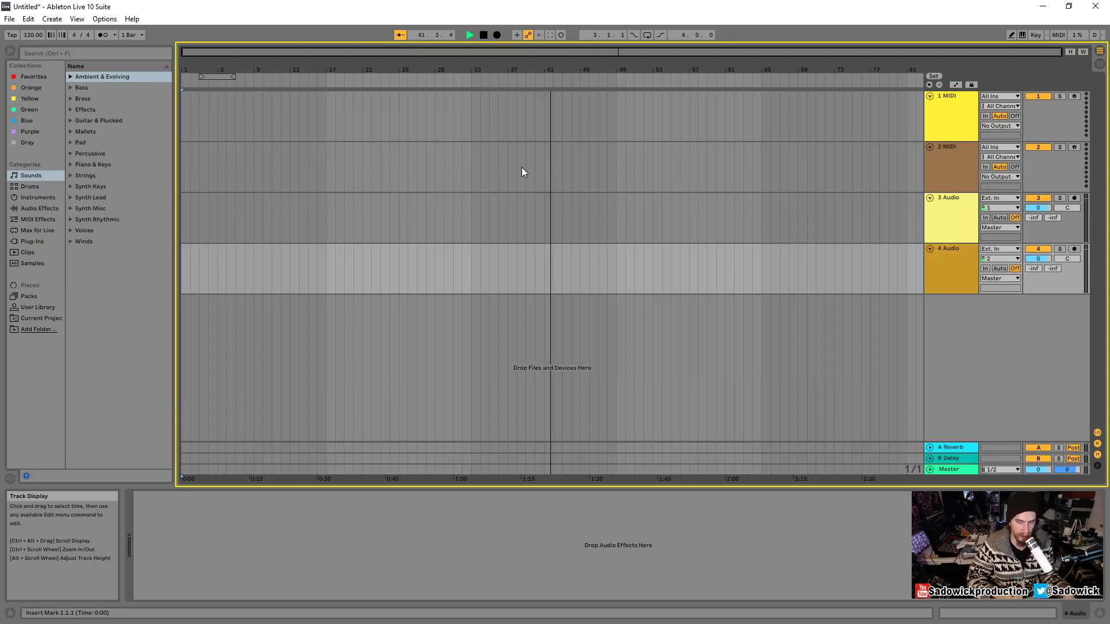
key("Tab")
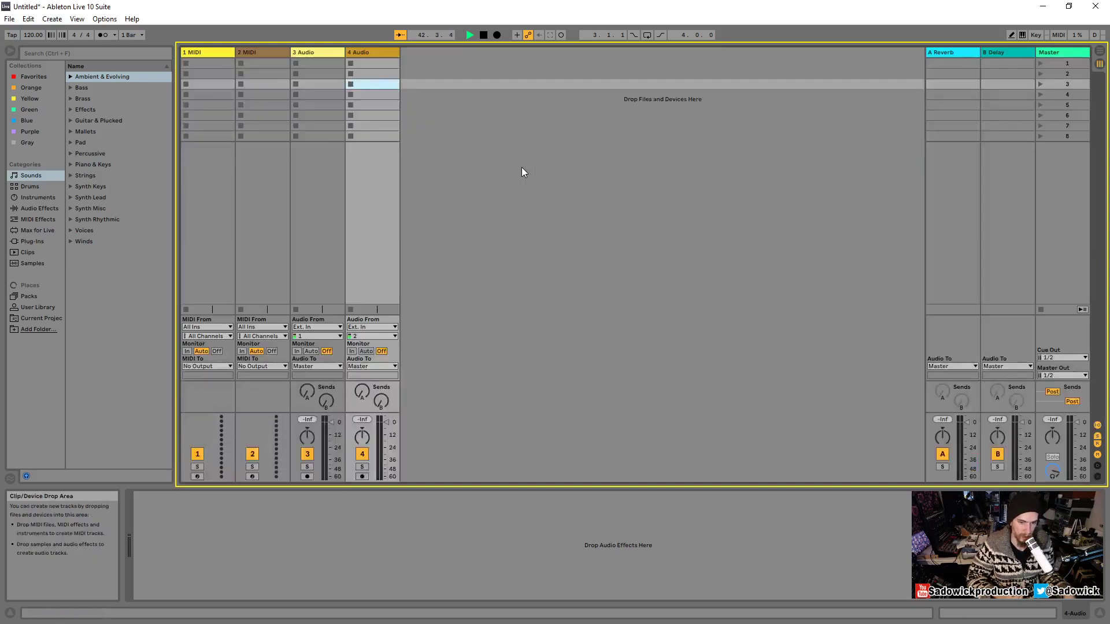
key("Tab")
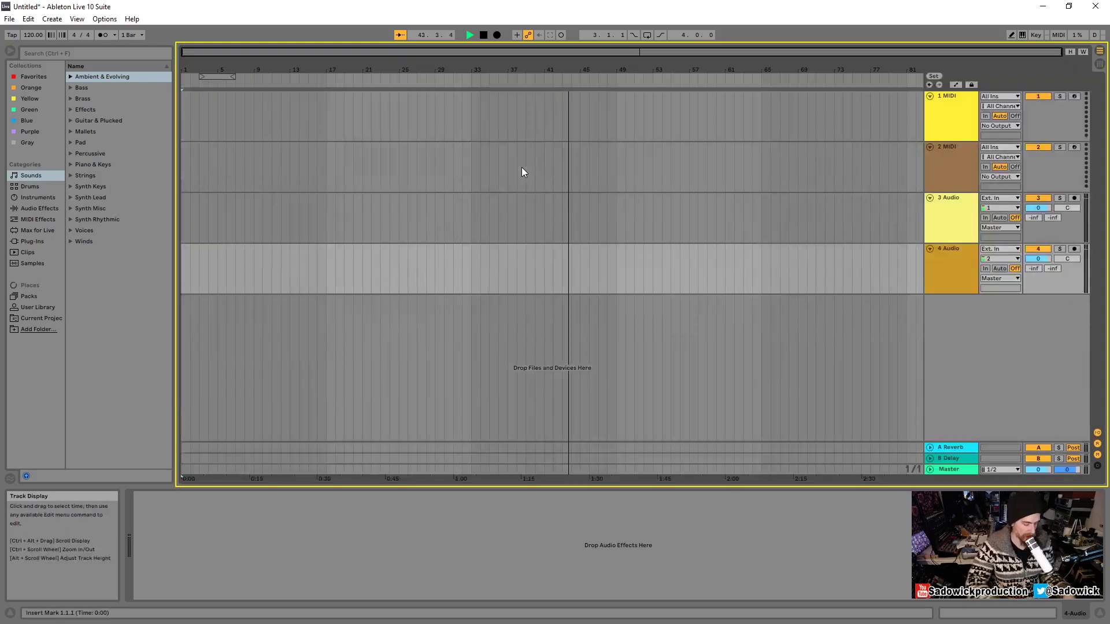
key("space")
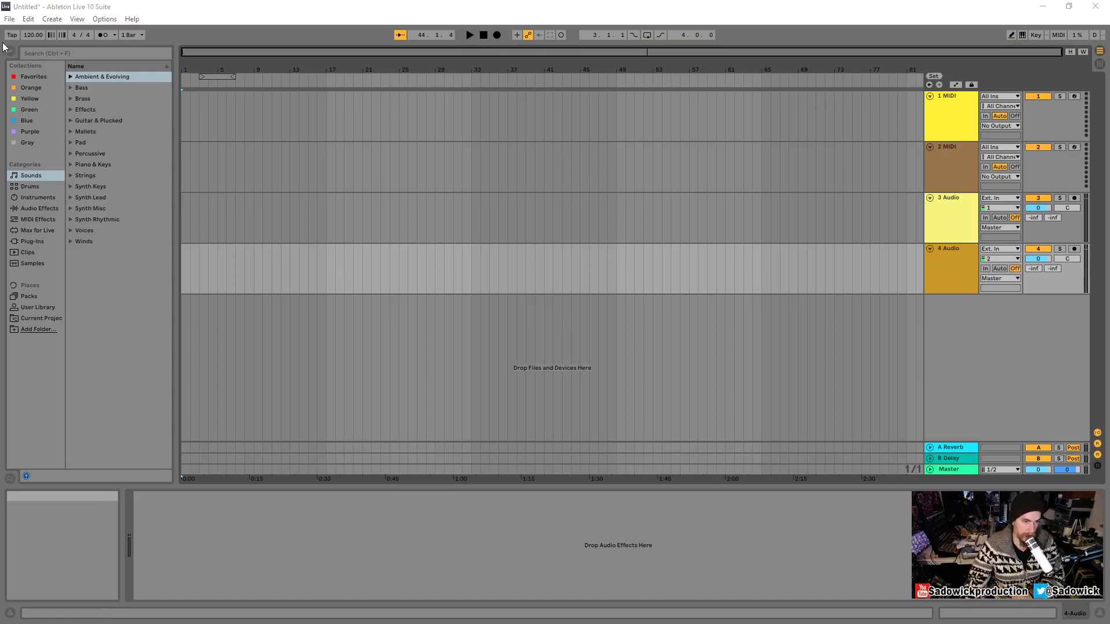
left_click_drag(102, 181, 176, 487)
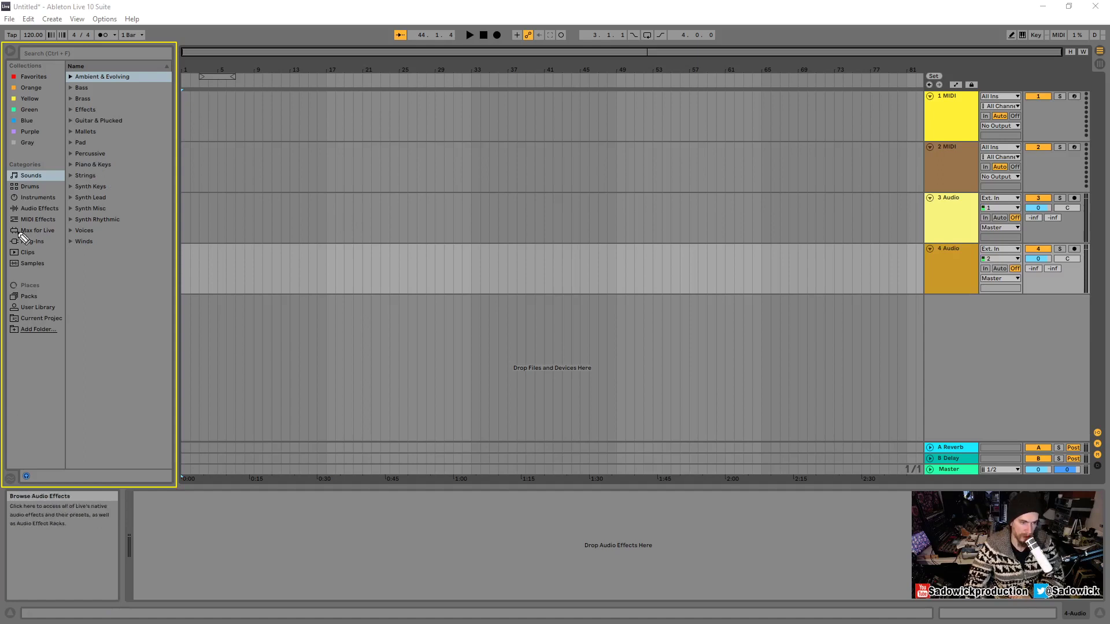
mouse_move(134, 191)
left_mouse_down()
mouse_move(180, 180)
mouse_move(225, 198)
left_mouse_up()
mouse_move(120, 139)
left_mouse_down()
mouse_move(159, 130)
mouse_move(231, 145)
left_mouse_up()
left_click_drag(223, 149, 231, 145)
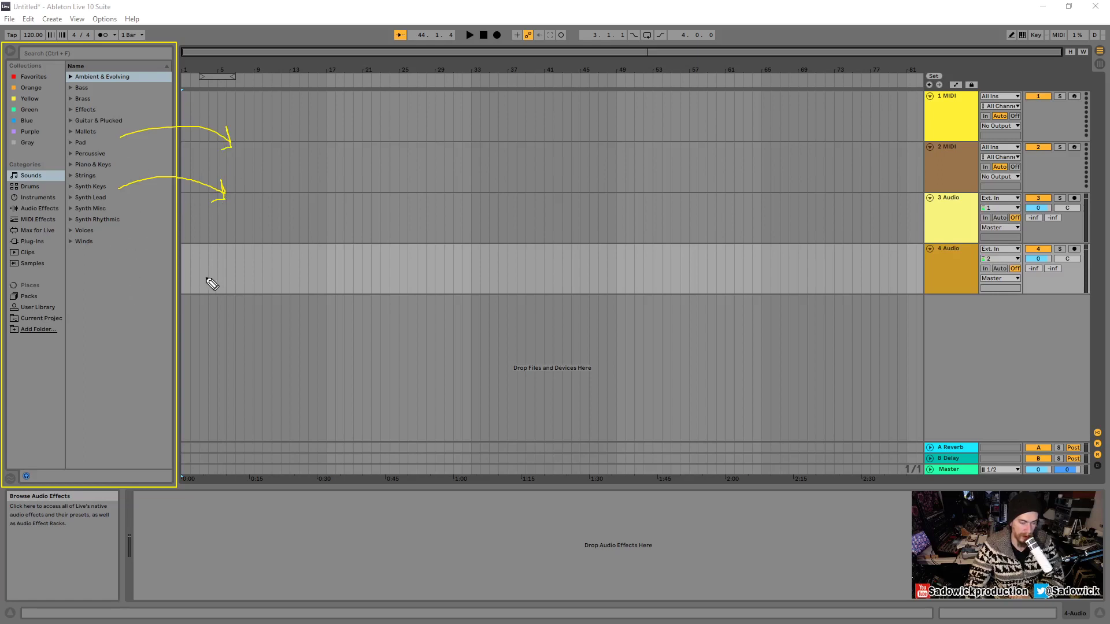
mouse_move(206, 277)
left_mouse_down()
mouse_move(122, 250)
mouse_move(134, 256)
left_mouse_up()
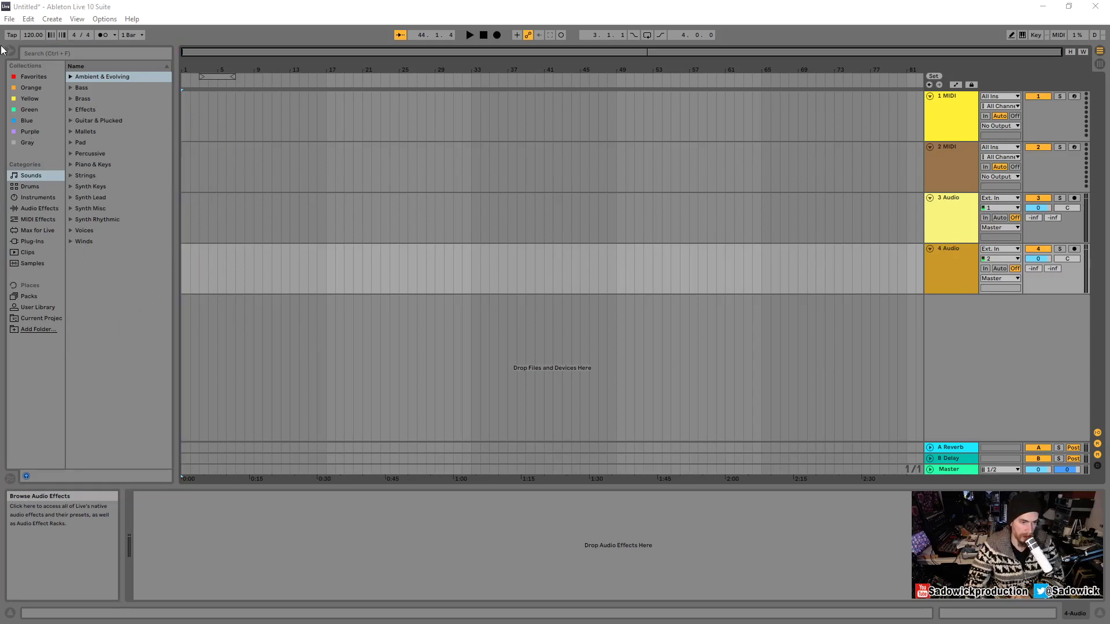
mouse_move(2, 43)
left_mouse_down()
mouse_move(23, 144)
mouse_move(161, 484)
mouse_move(176, 488)
left_mouse_up()
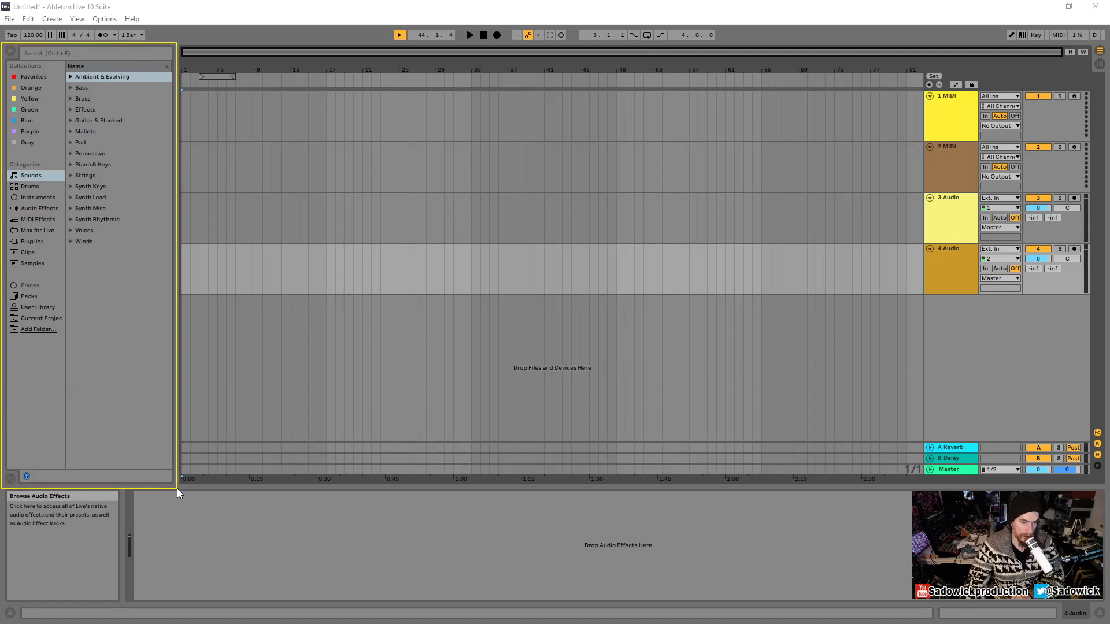
Step: Browse the Sounds and Drums categories, scroll the kit list, then list the Instruments
left_click(23, 175)
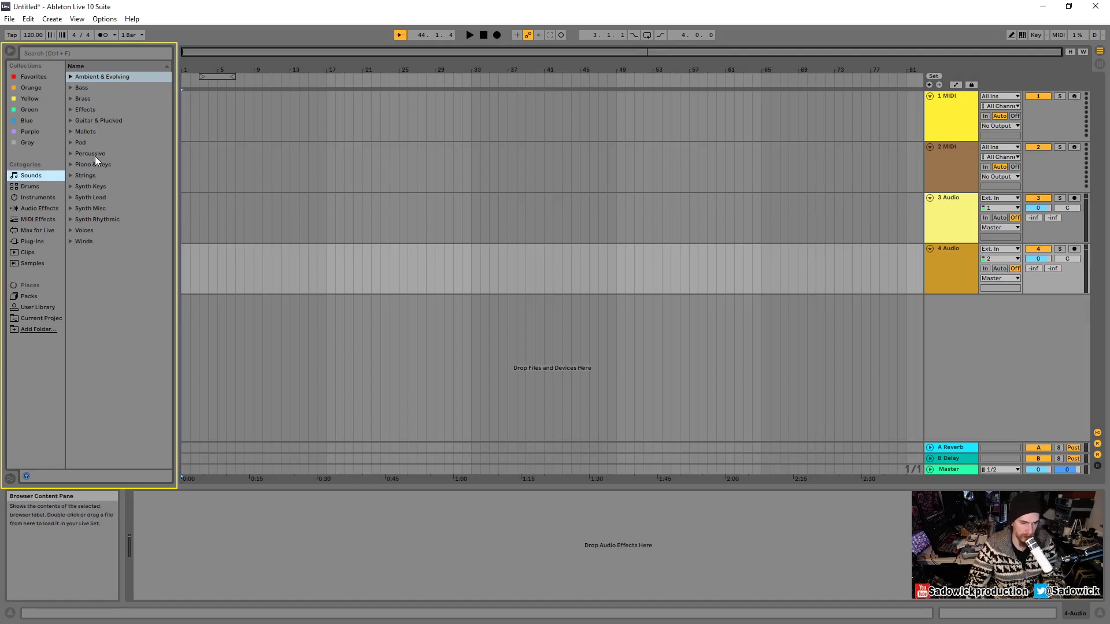
left_click(37, 185)
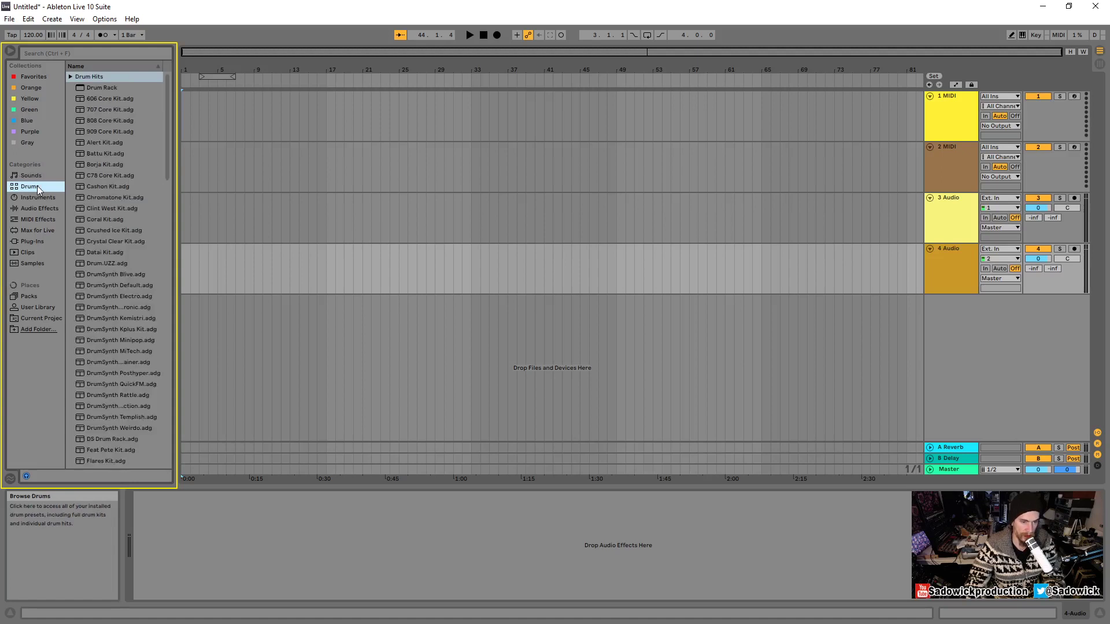
left_click_drag(168, 120, 137, 206)
scroll(137, 207, "down", 6)
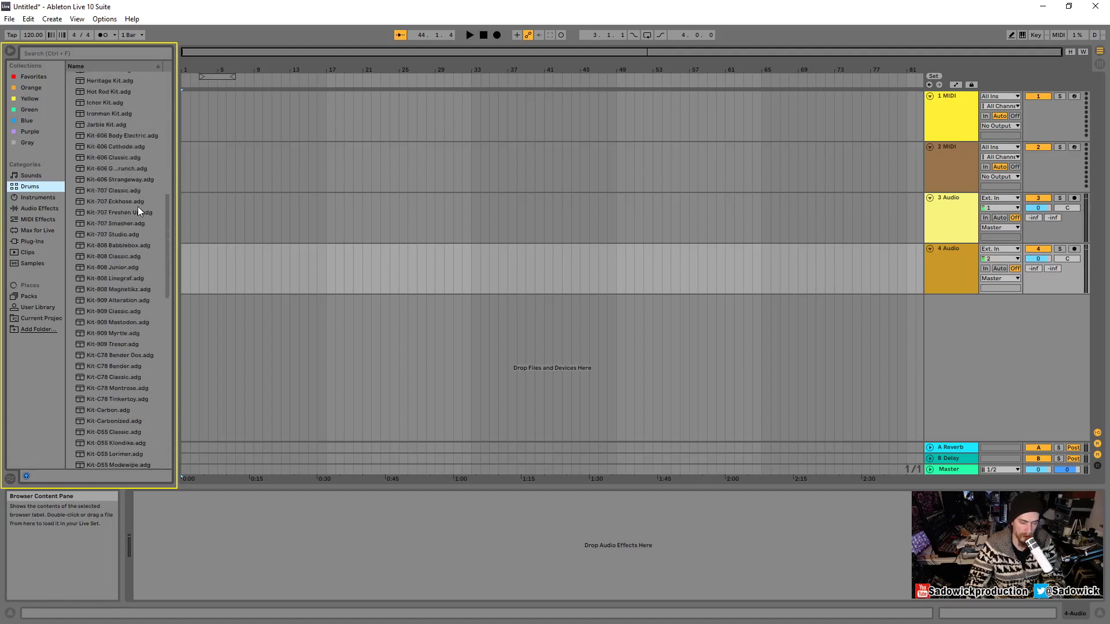
scroll(140, 214, "up", 2)
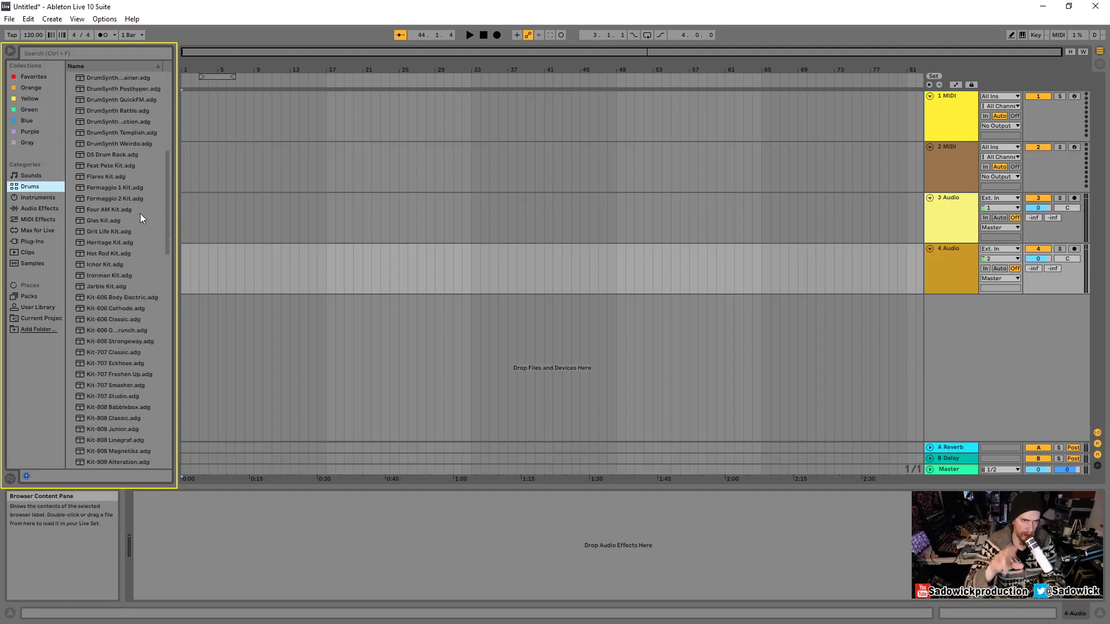
left_click(35, 198)
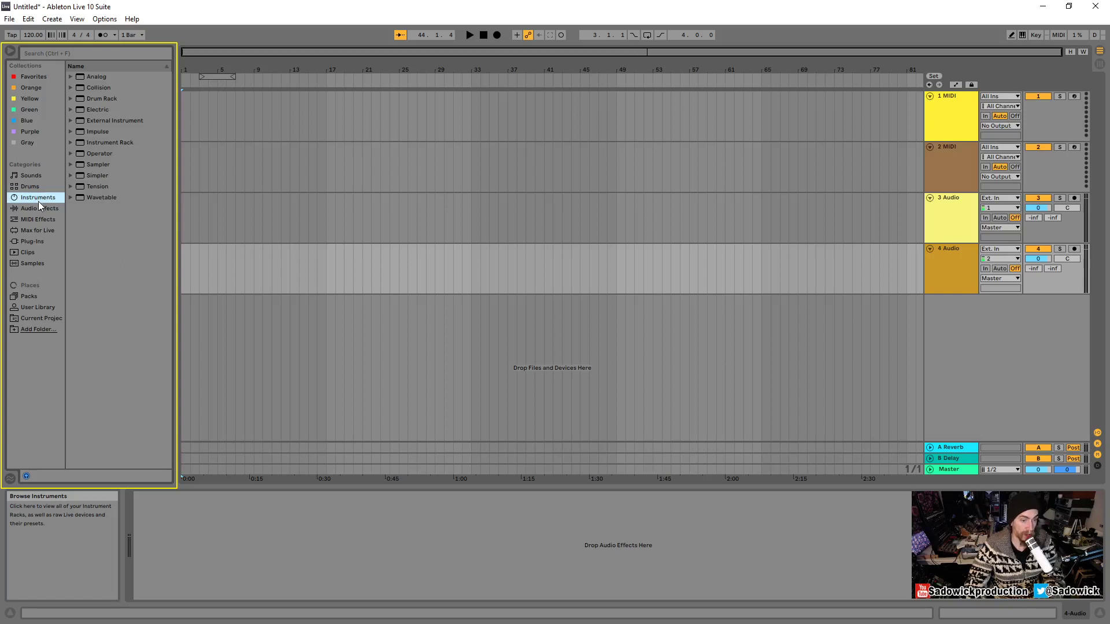
Step: Browse the Audio Effects, MIDI Effects, Max for Live, Plug-ins and Clips categories
left_click(45, 208)
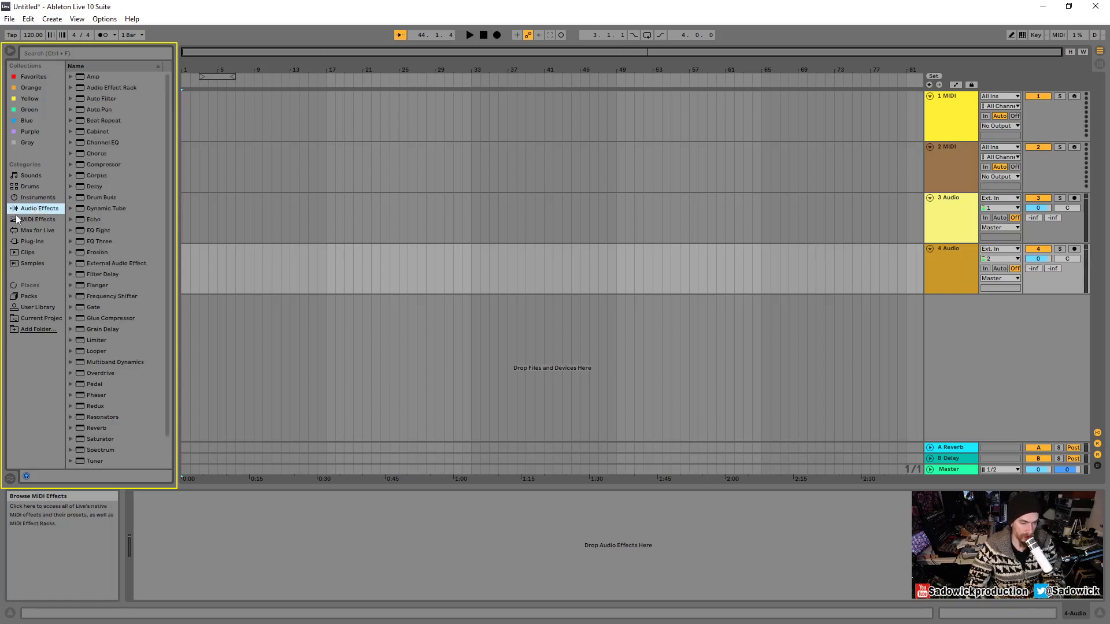
left_click(37, 220)
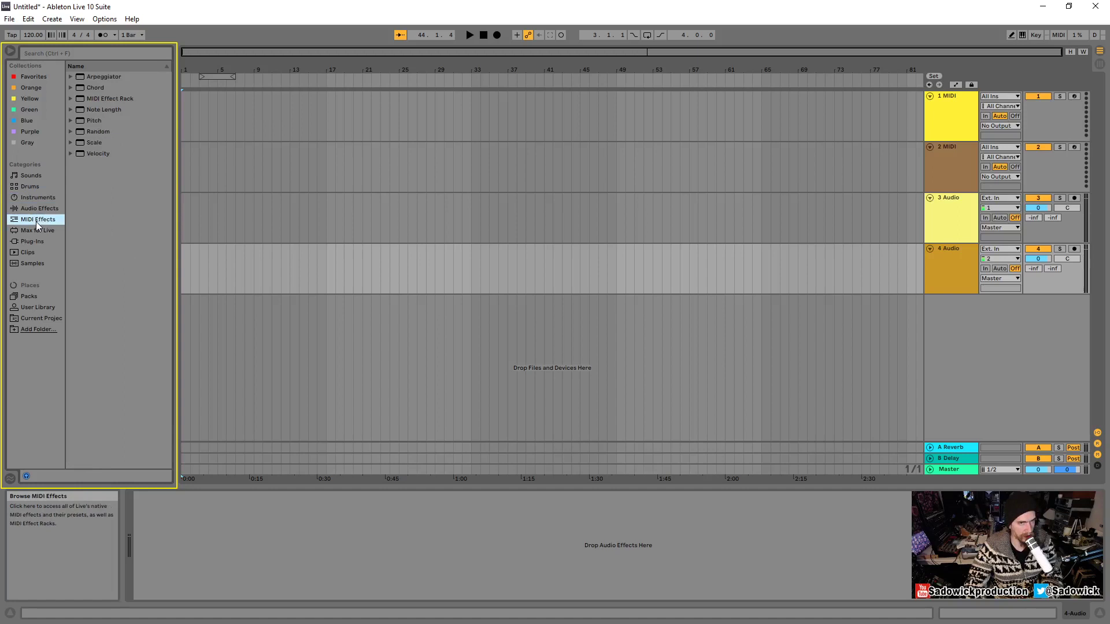
left_click(33, 230)
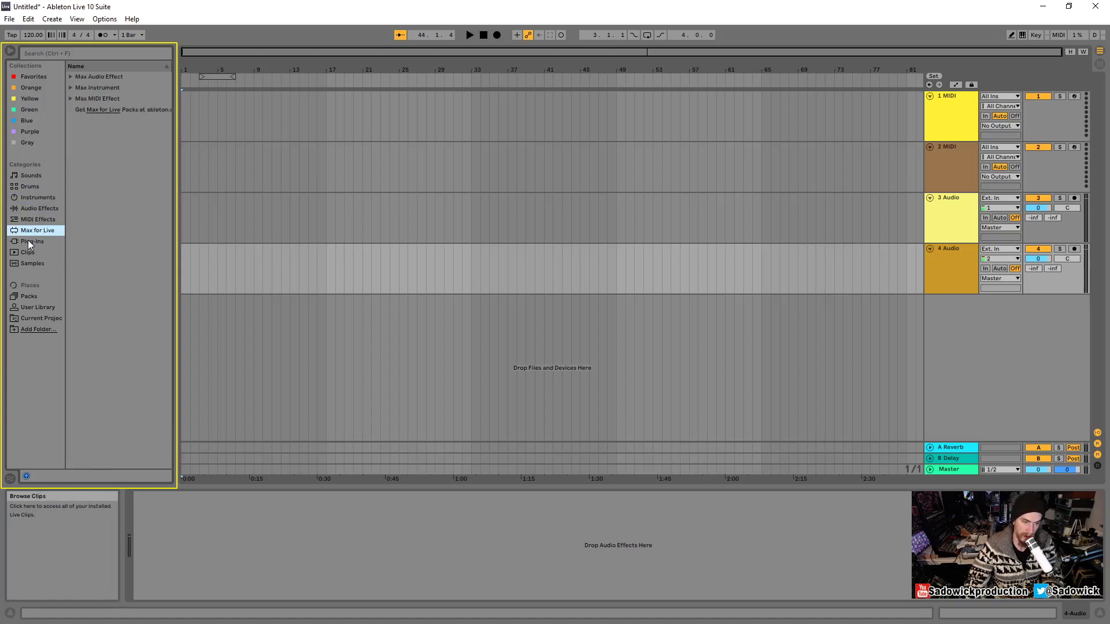
left_click(27, 241)
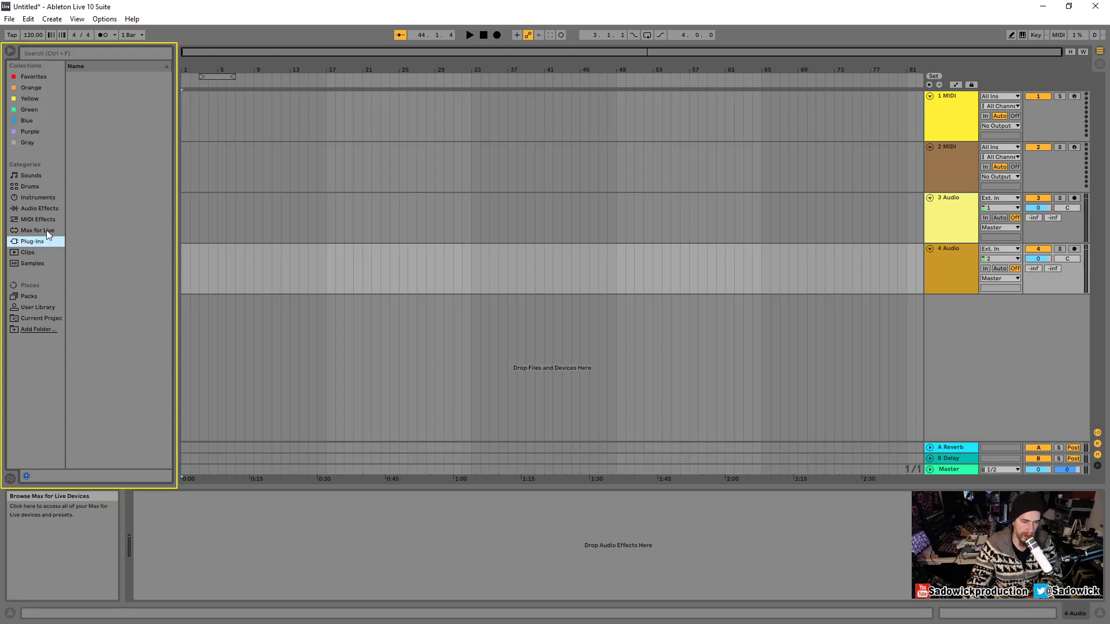
left_click(27, 254)
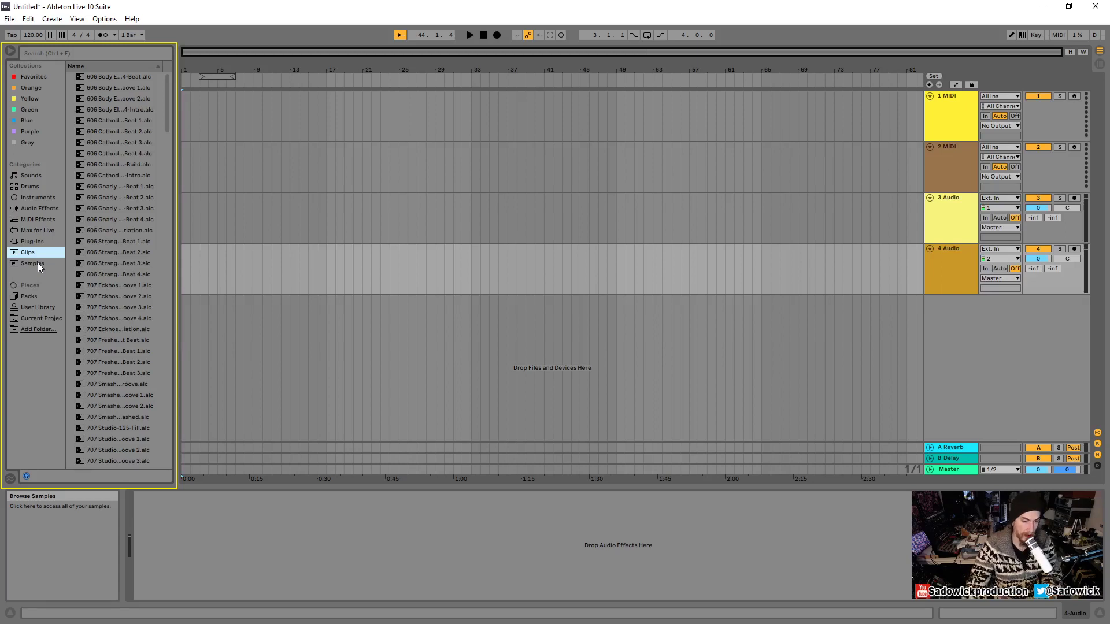
Step: List all Samples, then show Packs and collapse the 163 Available Packs folder
left_click(37, 262)
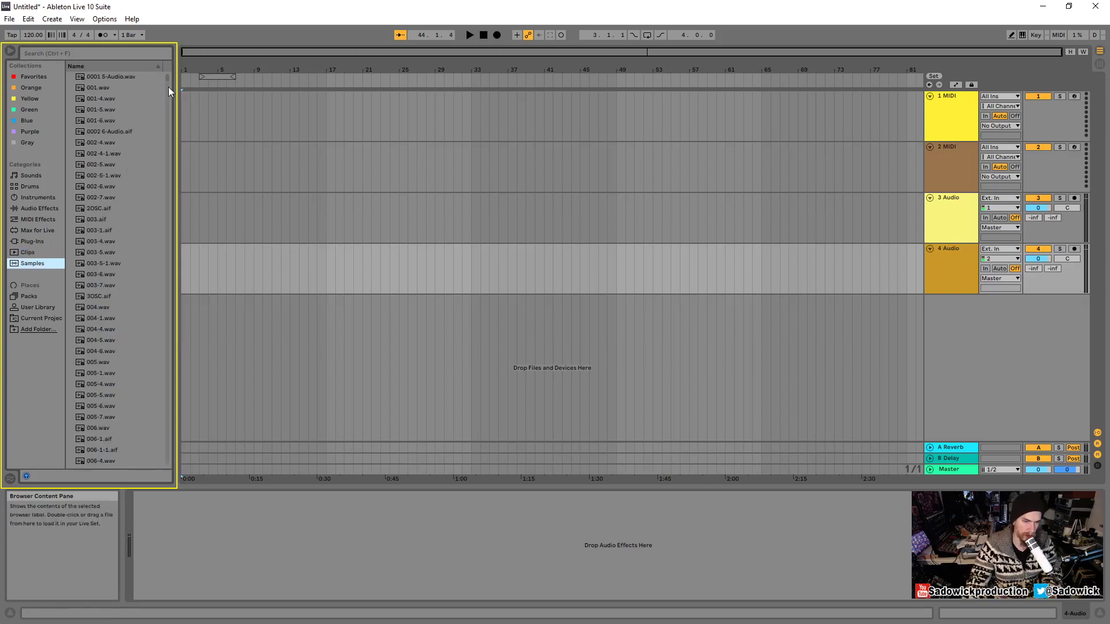
mouse_move(169, 78)
left_mouse_down()
mouse_move(165, 355)
mouse_move(163, 77)
left_mouse_up()
left_click(31, 297)
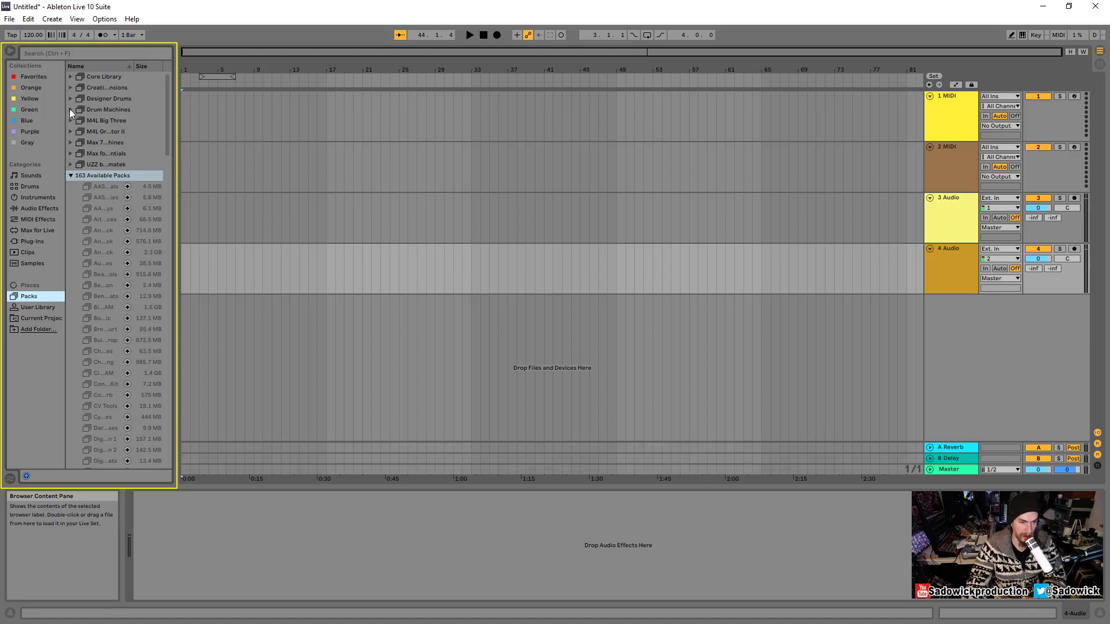
left_click(71, 175)
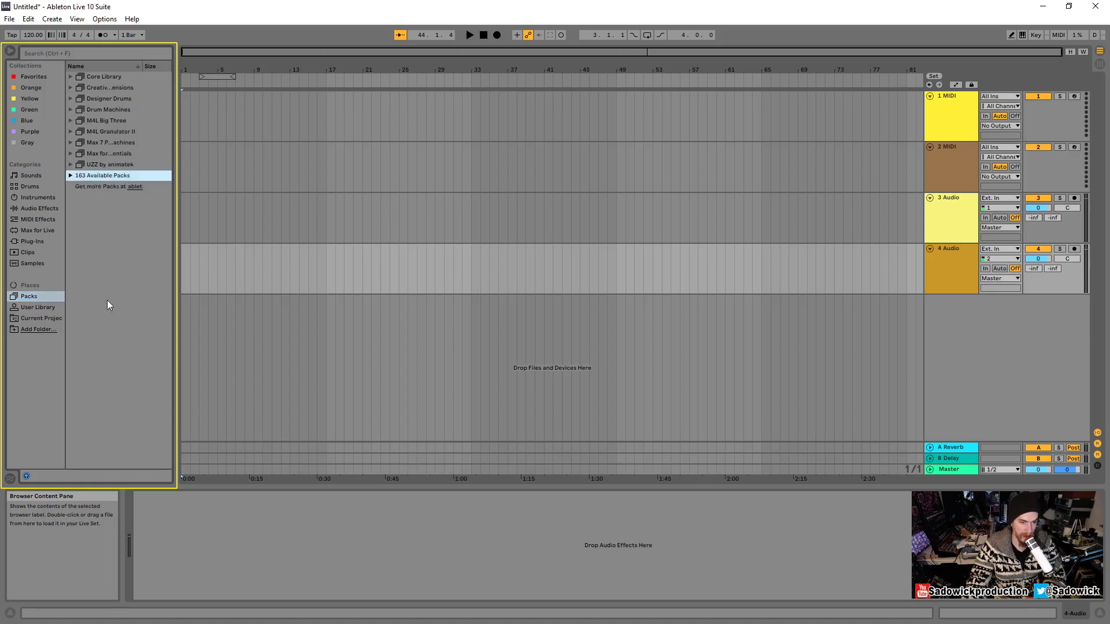
Step: Show the User Library, then the empty Current Project location, and hit the view selector
left_click(45, 307)
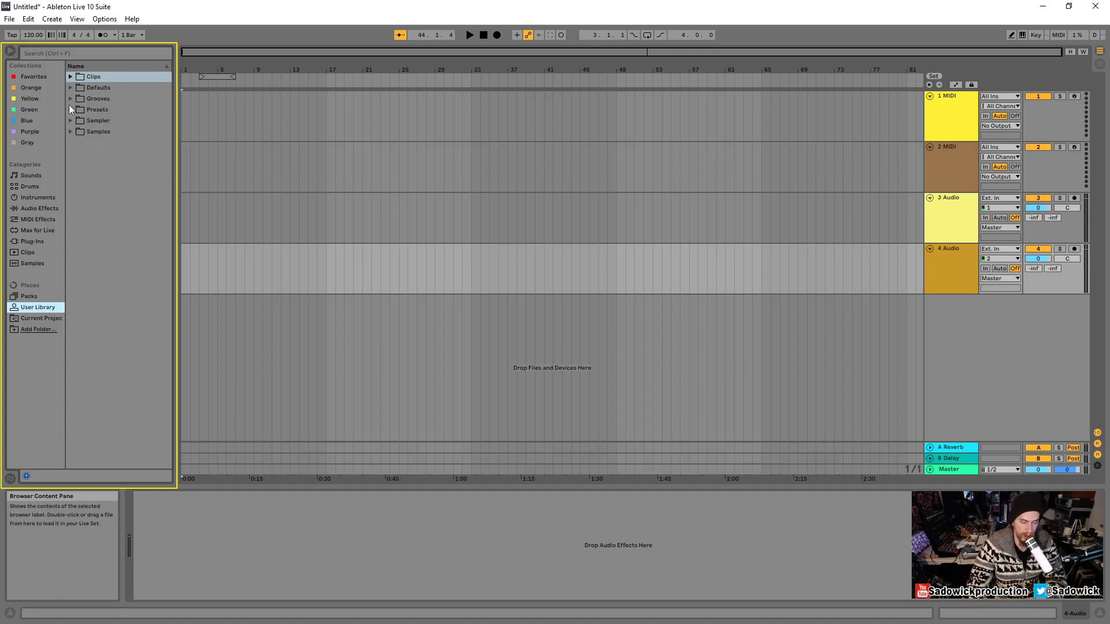
left_click(43, 319)
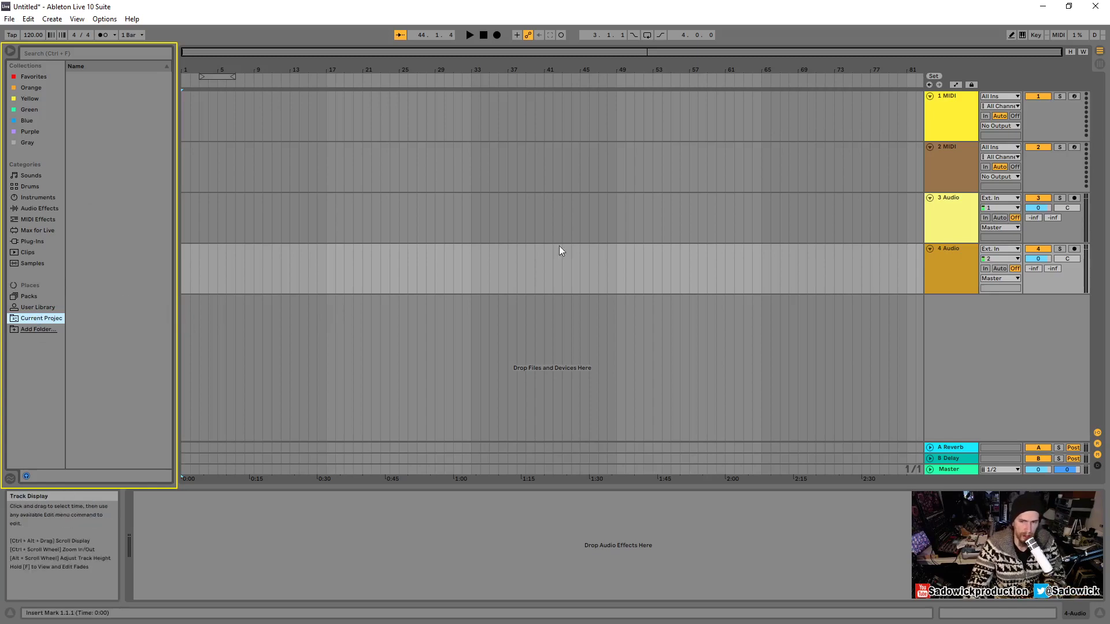
left_click(1100, 63)
Step: Flip briefly to Arrangement, then settle on Session view with four tracks and two returns
left_click(1099, 51)
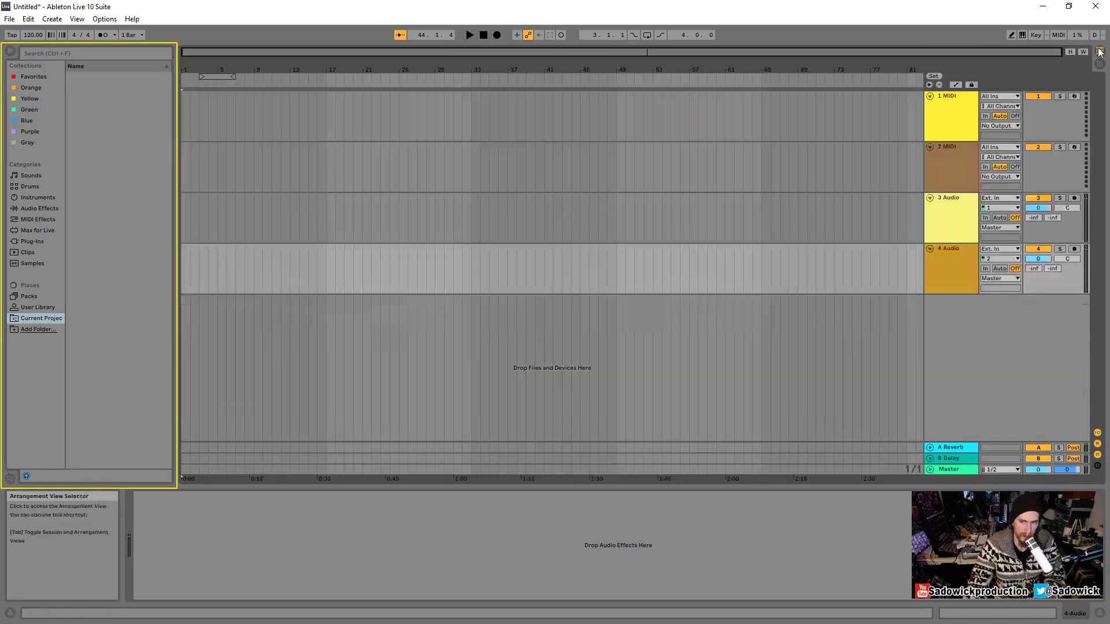
left_click(1099, 64)
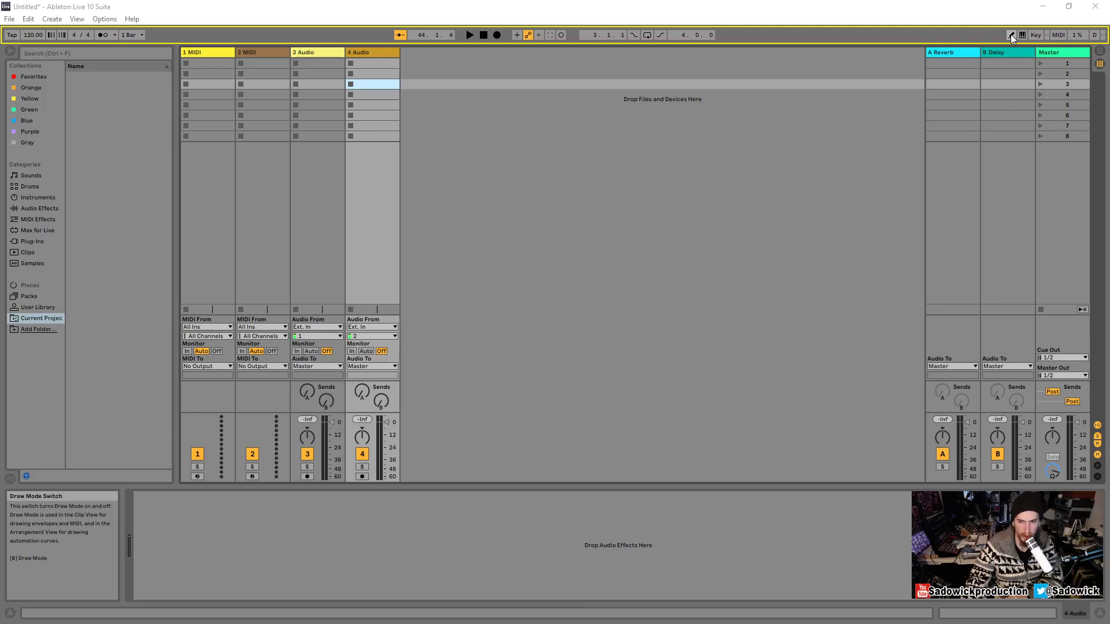
Step: Switch on Draw Mode using the pencil button in the control bar
left_click(1010, 35)
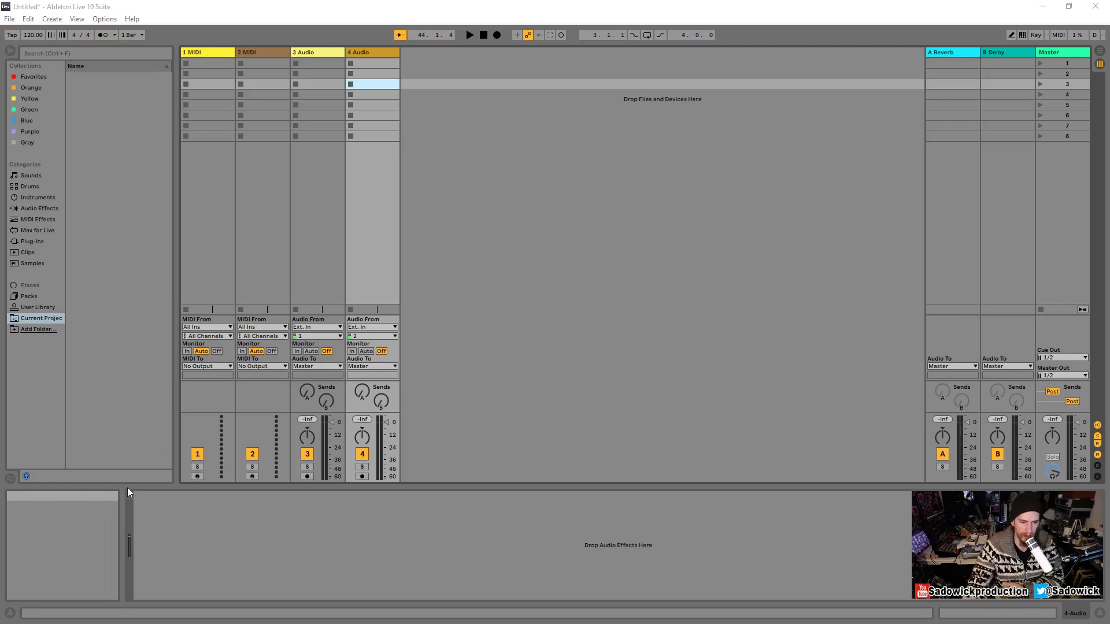
Step: Drag the browser divider left so the session tracks gain more room
mouse_move(122, 486)
left_mouse_down()
mouse_move(136, 501)
mouse_move(554, 563)
mouse_move(1076, 606)
mouse_move(1108, 623)
left_mouse_up()
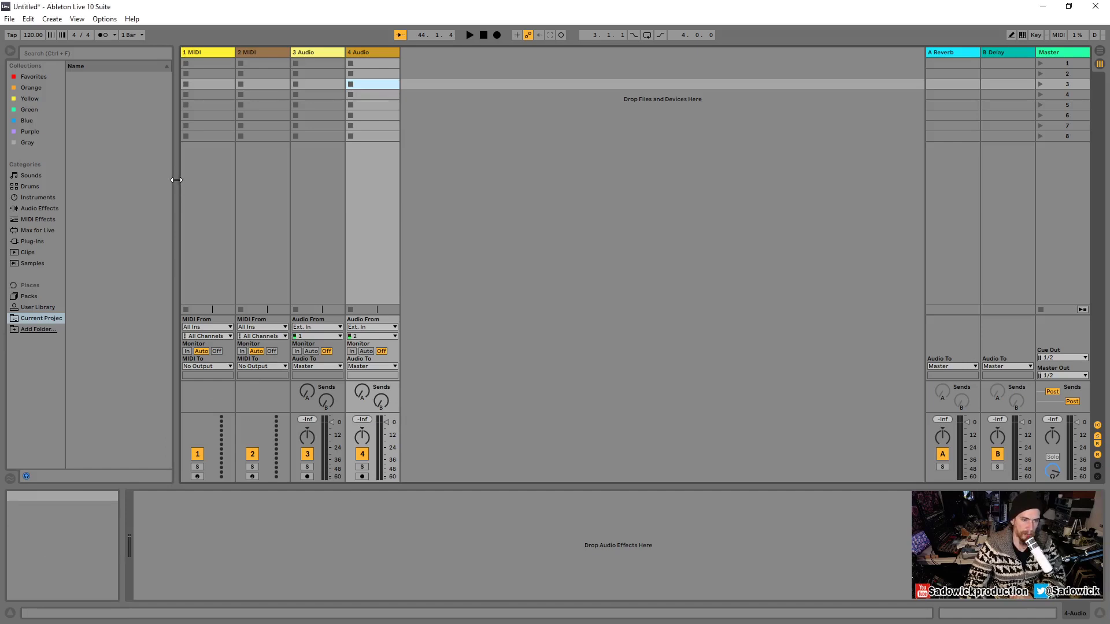
left_click_drag(176, 180, 122, 222)
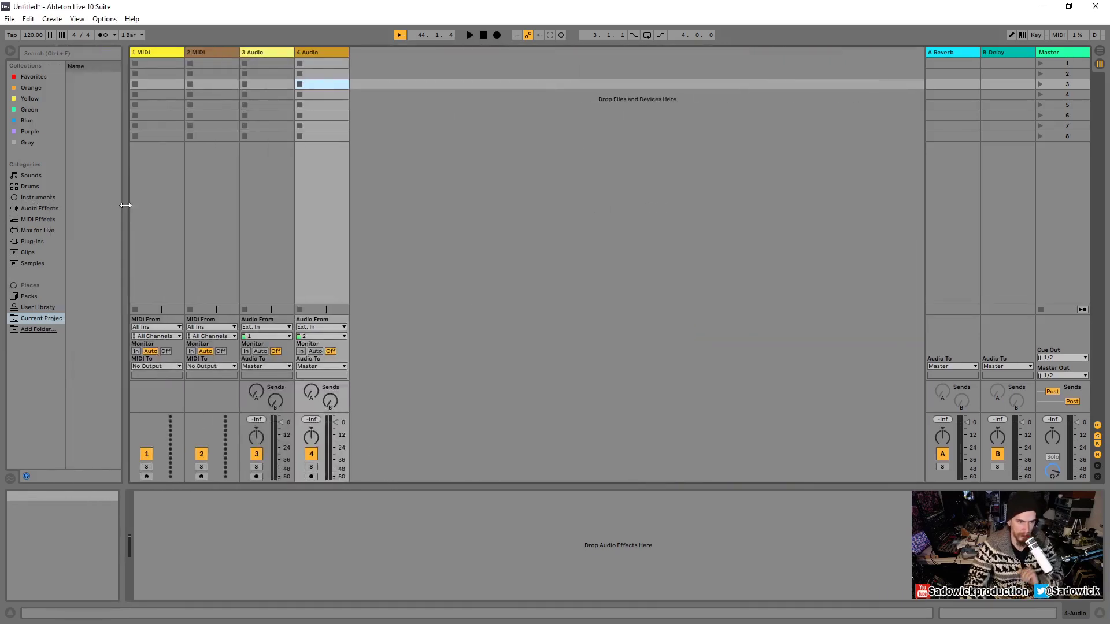
left_click(10, 55)
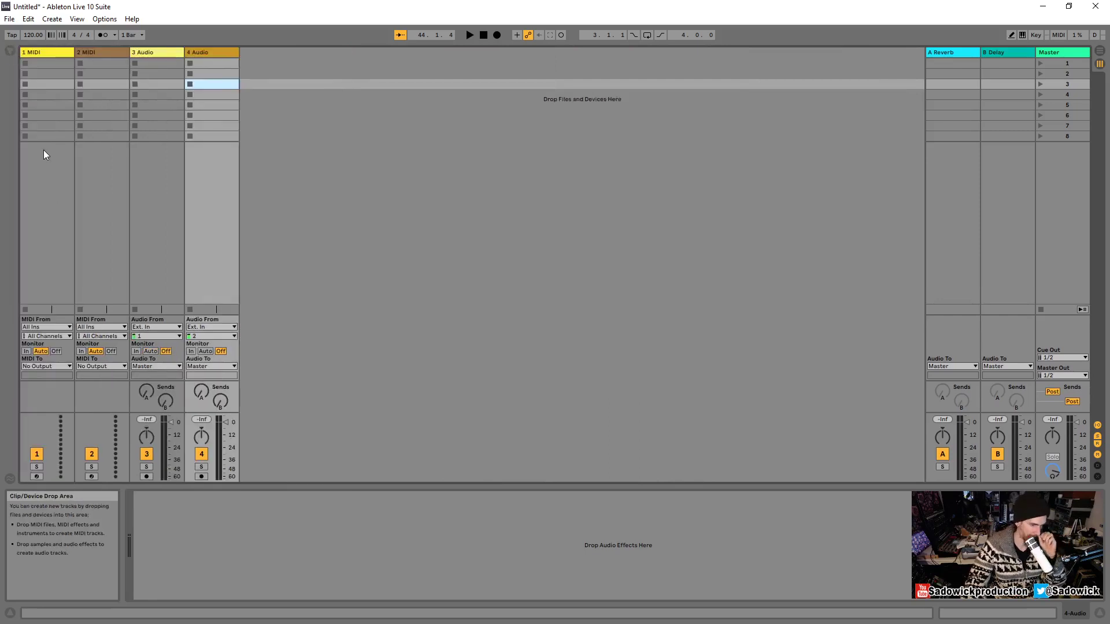
left_click(11, 55)
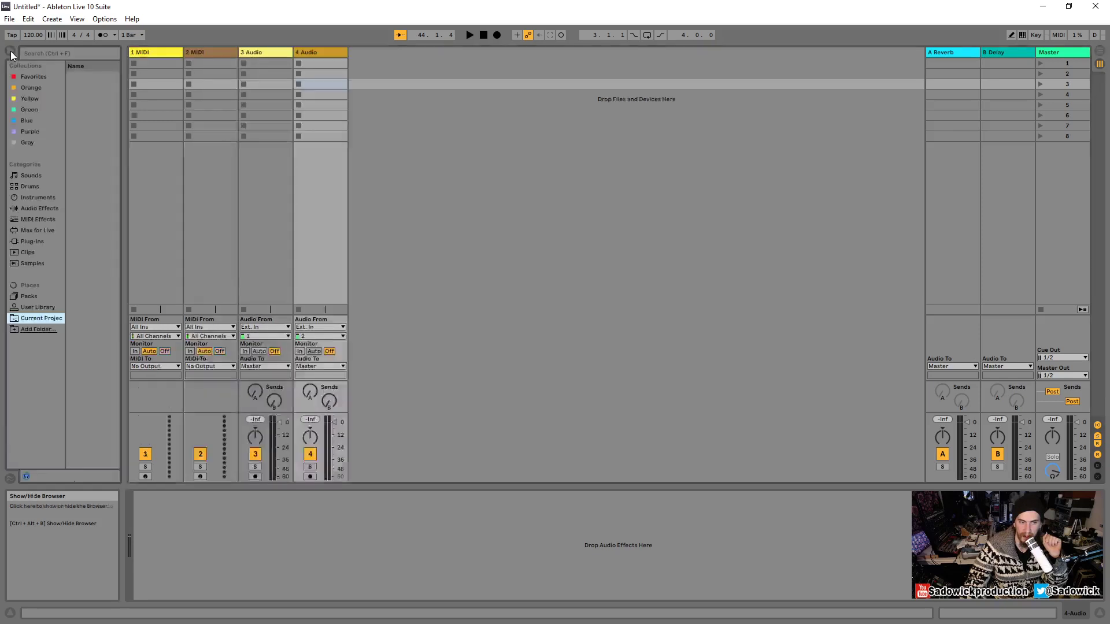
left_click(11, 56)
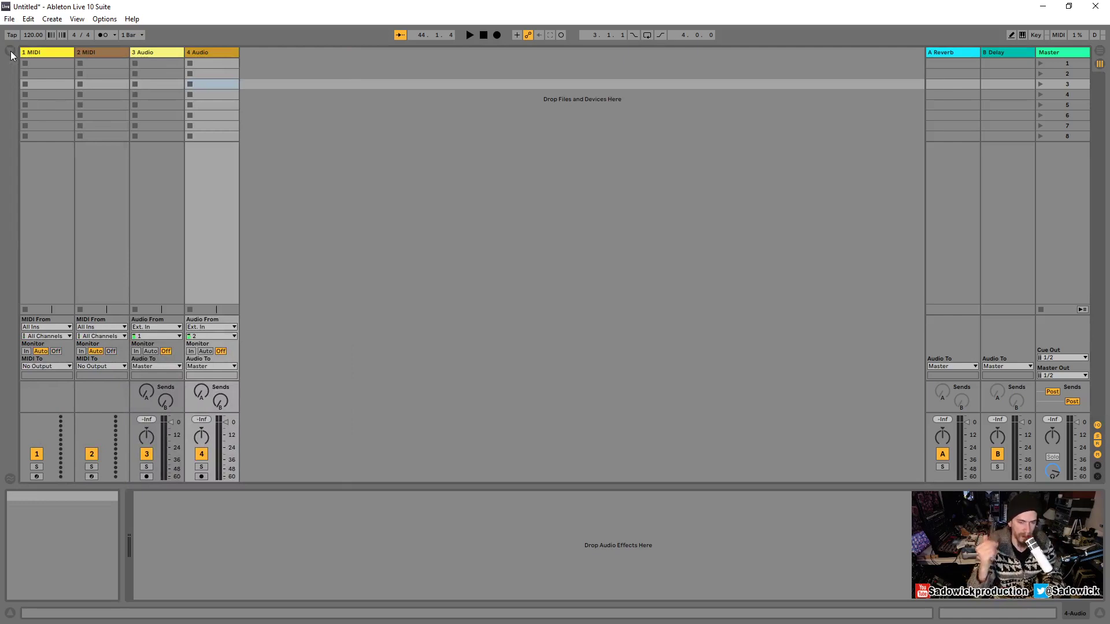
left_click(10, 52)
left_click(10, 52)
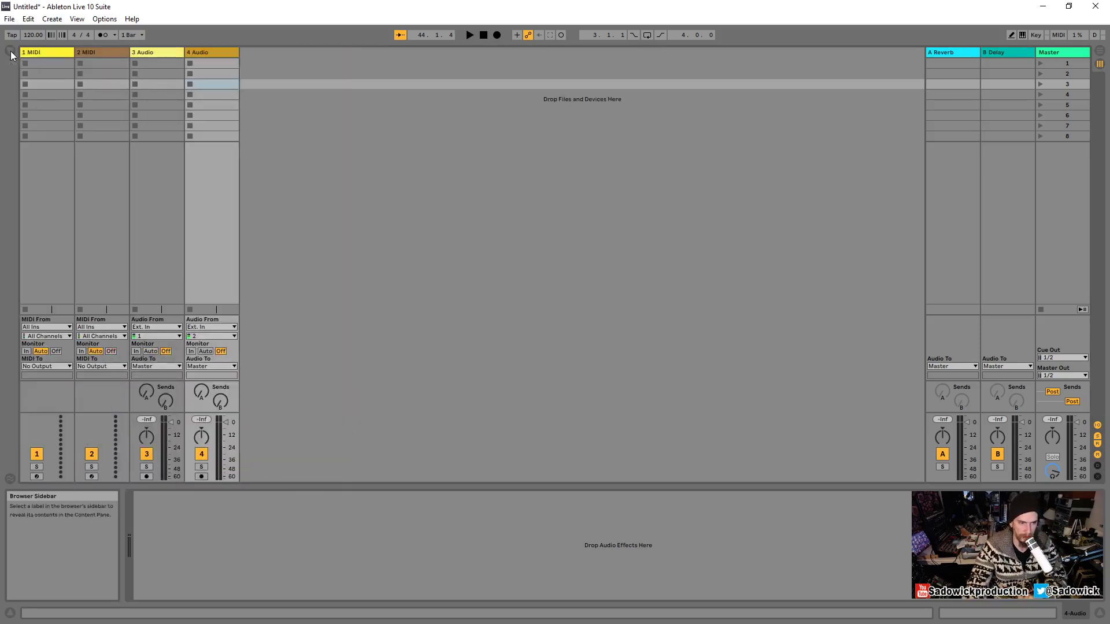
left_click(11, 52)
left_click(11, 51)
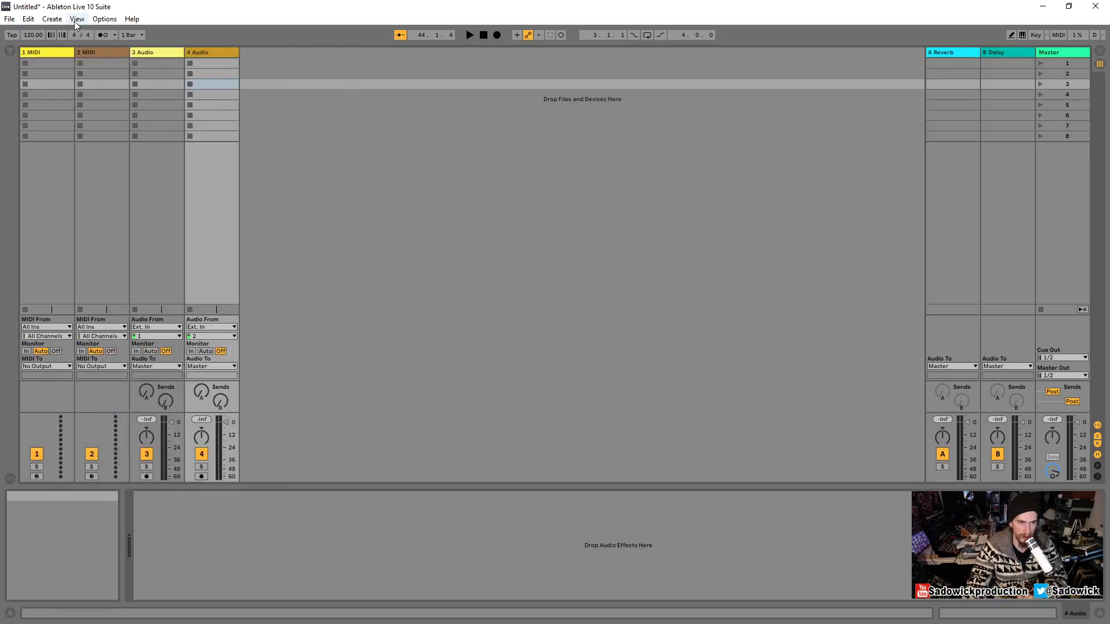
Step: Reopen the browser and resize it to be slightly wider beside the tracks
left_click(10, 51)
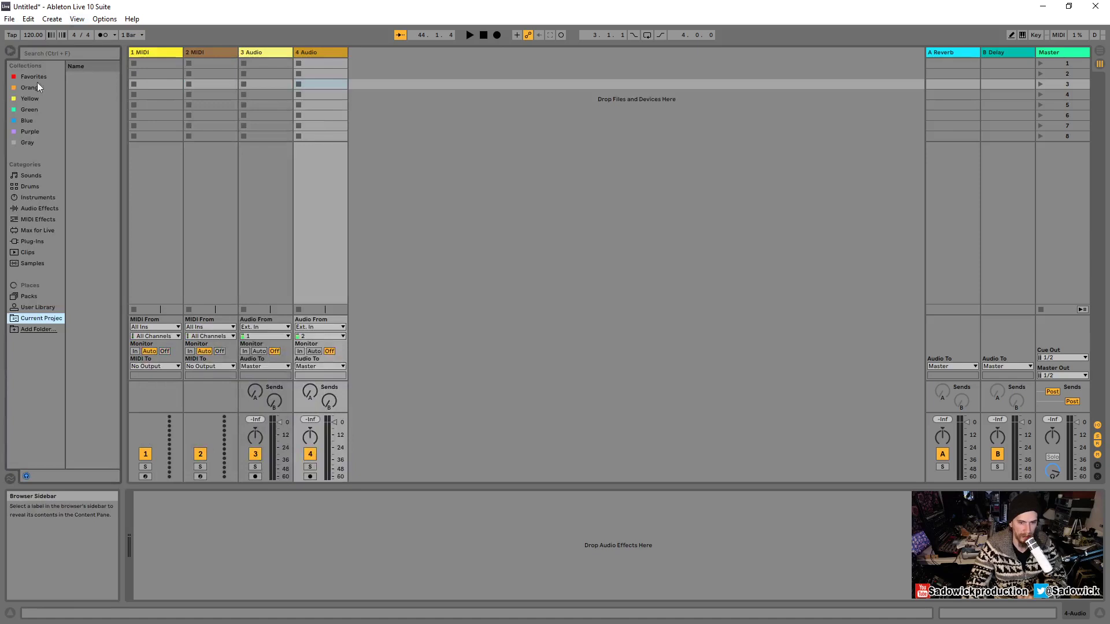
left_click_drag(122, 219, 156, 219)
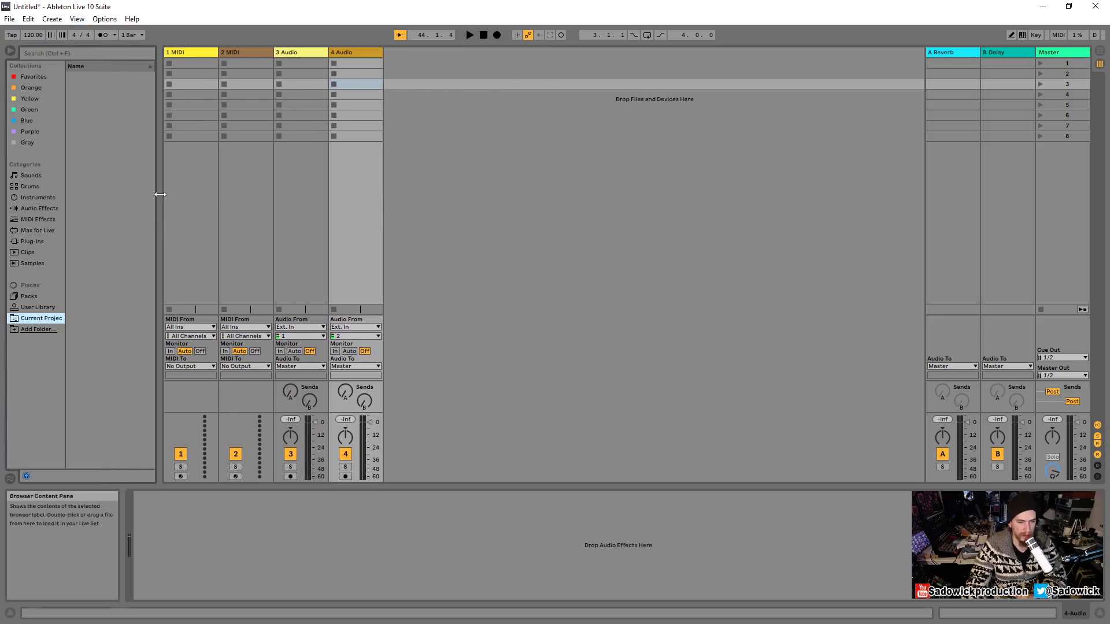
left_click_drag(158, 204, 151, 203)
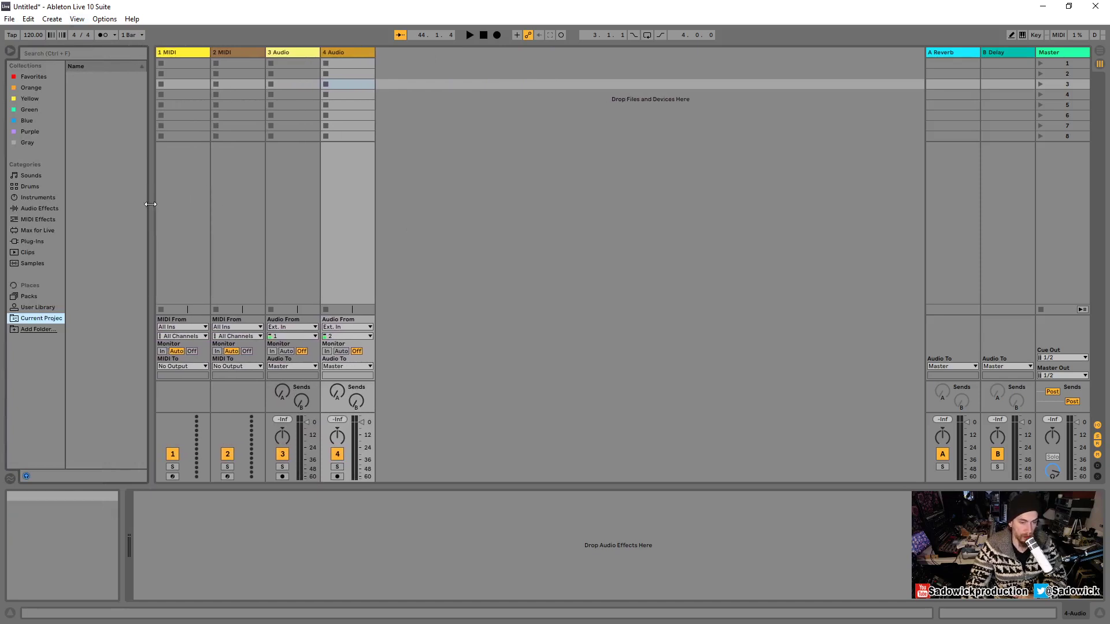